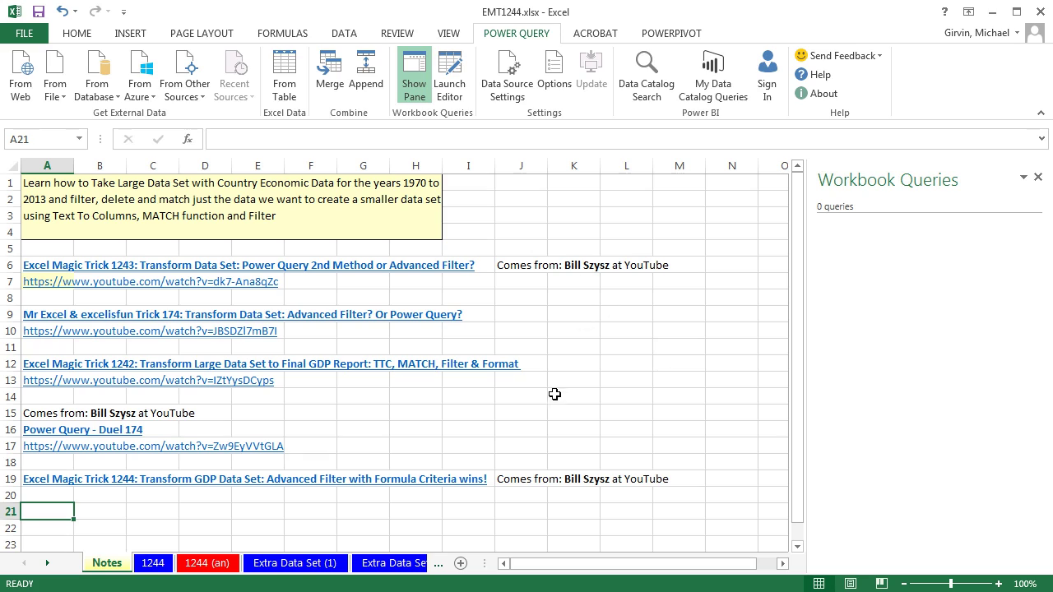
- Open the 1244 sheet and look across the year headers in row 9 through the last year column
click(153, 563)
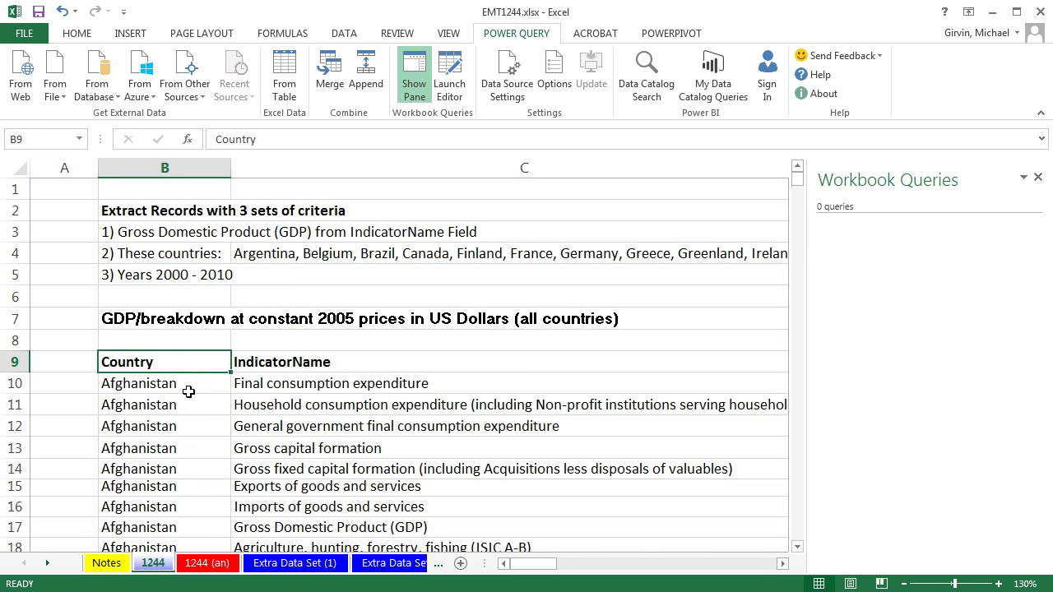
ctrl+scroll(188, 392, down, 3)
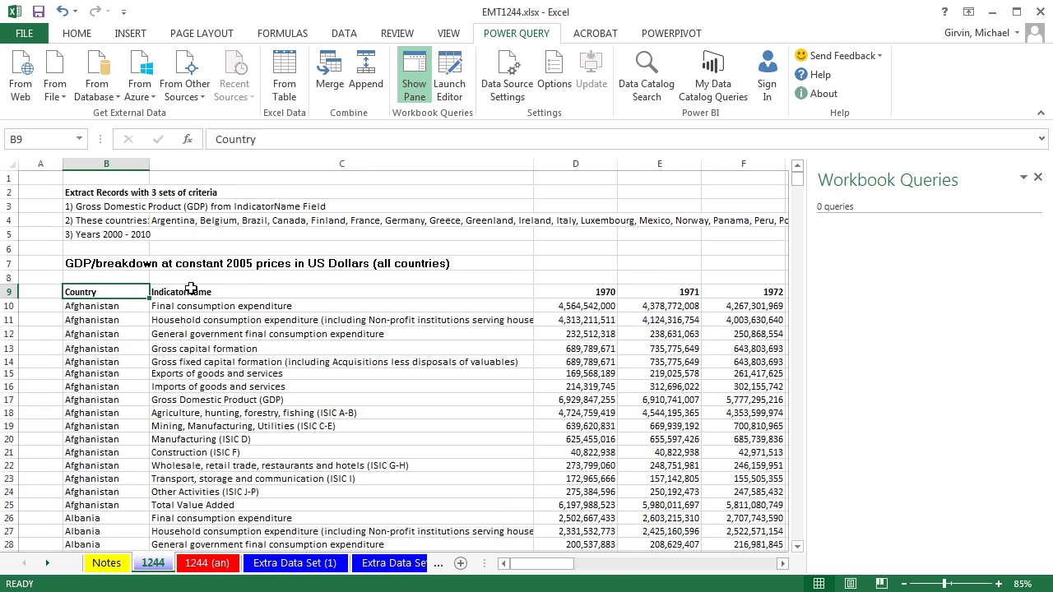
click(570, 291)
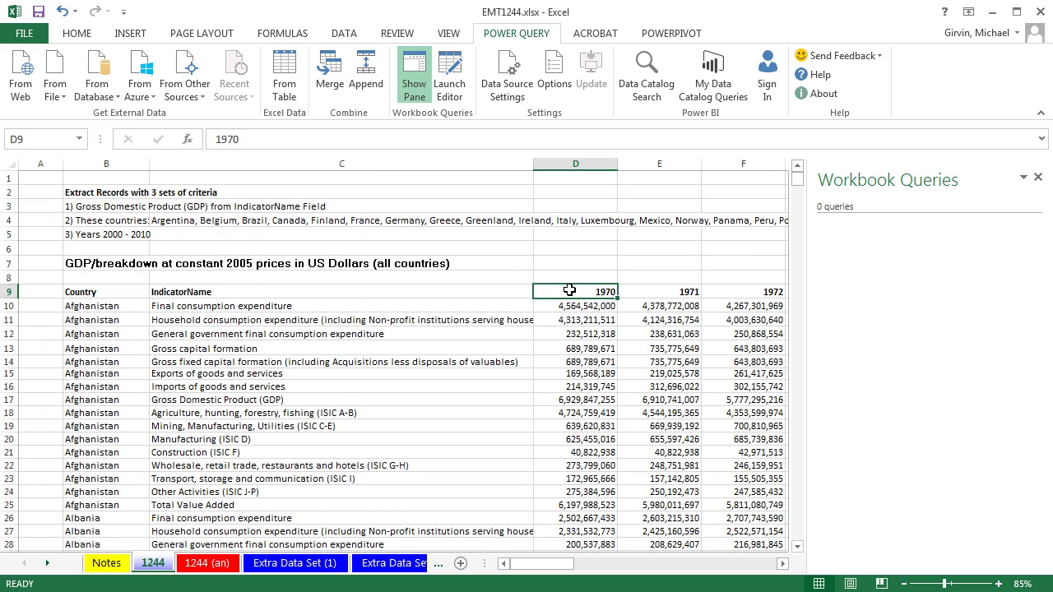
key(ctrl+Right)
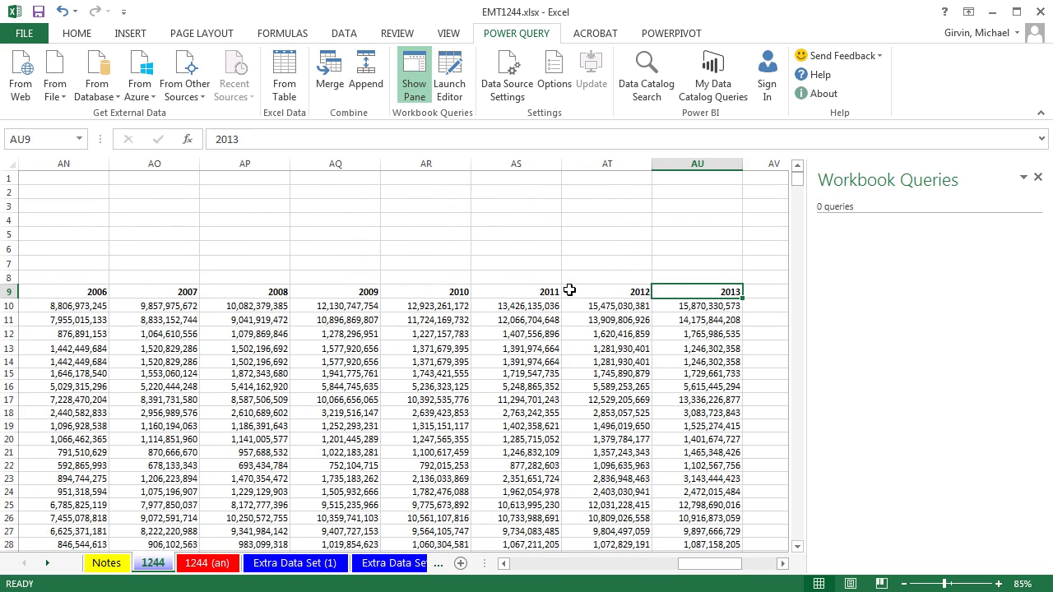
key(ctrl+Home)
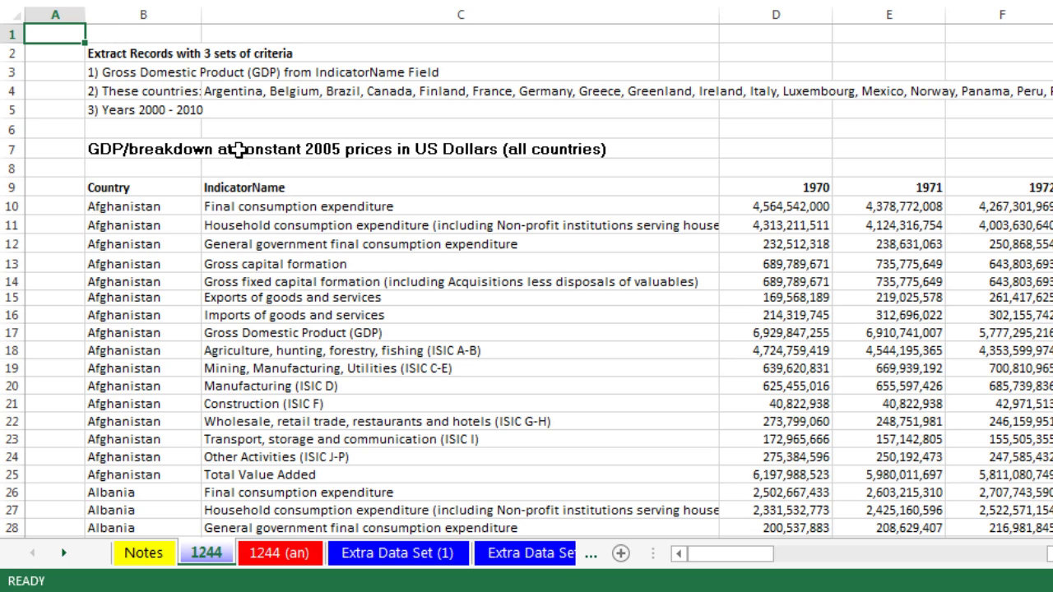
- Examine the Gross Domestic Product (GDP) rows, the extent of the Country column and the full country list in C4
click(306, 333)
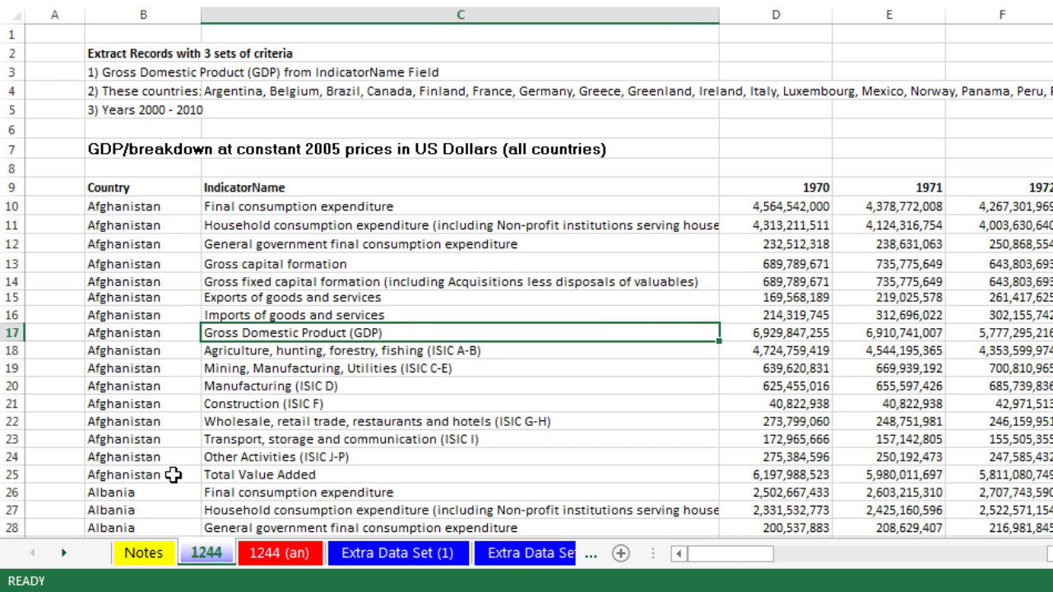
scroll(383, 411, down, 3)
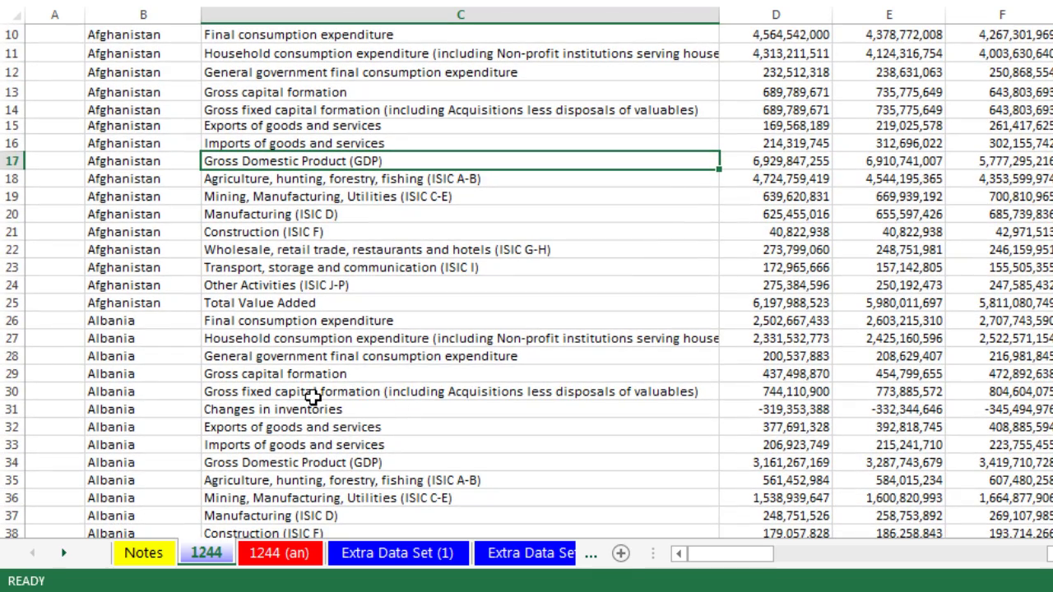
click(301, 461)
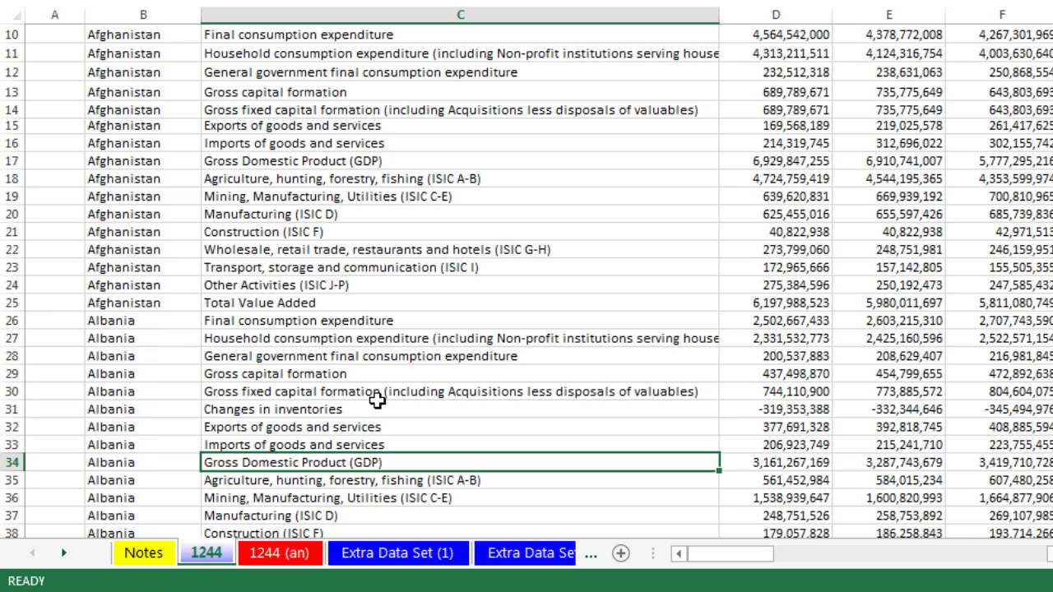
scroll(377, 400, up, 3)
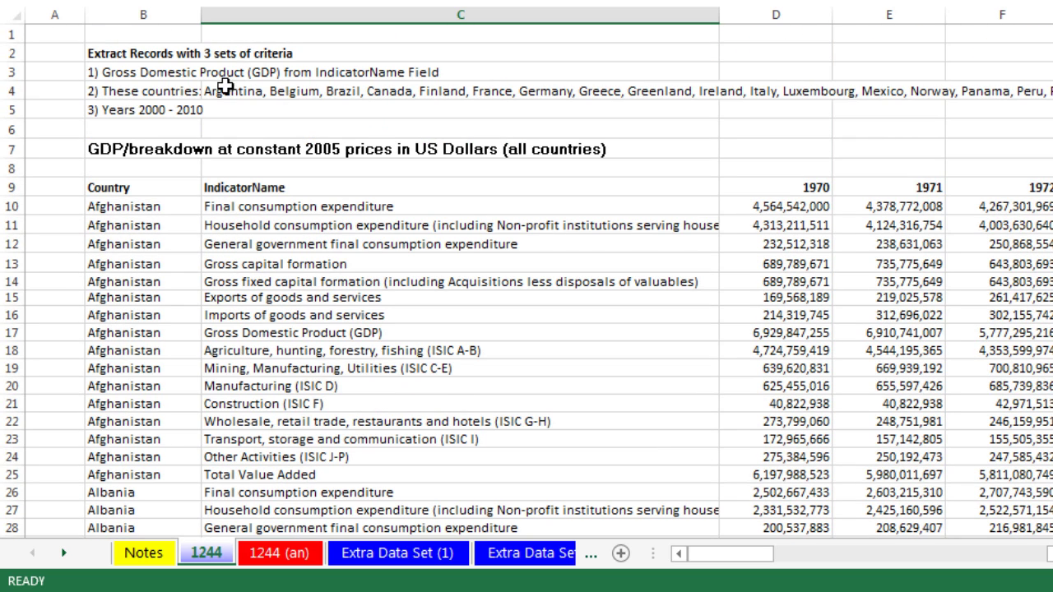
double_click(222, 90)
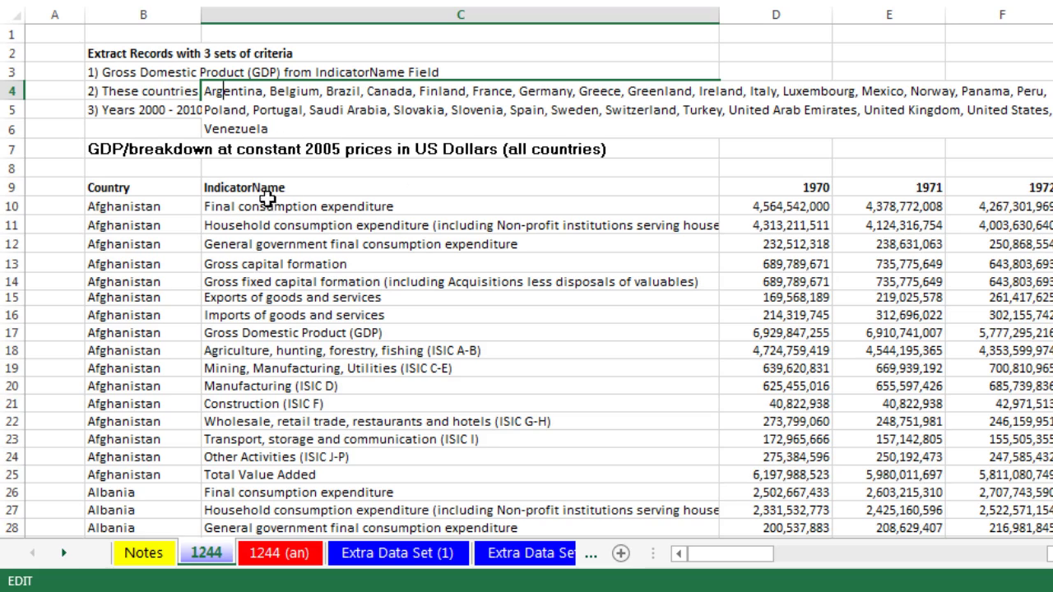
click(187, 206)
key(ctrl+Down)
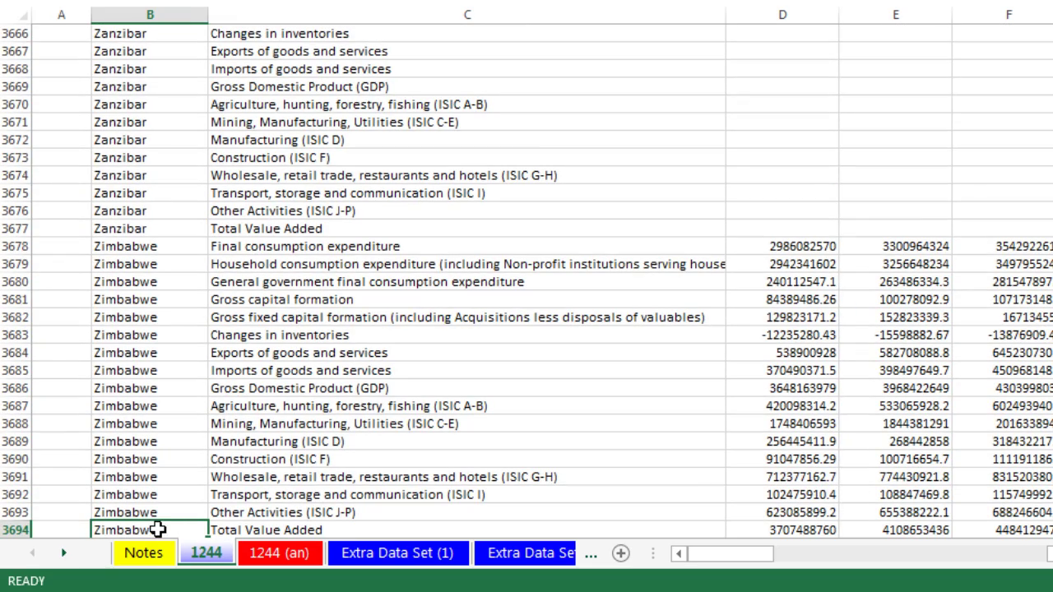
key(ctrl+Home)
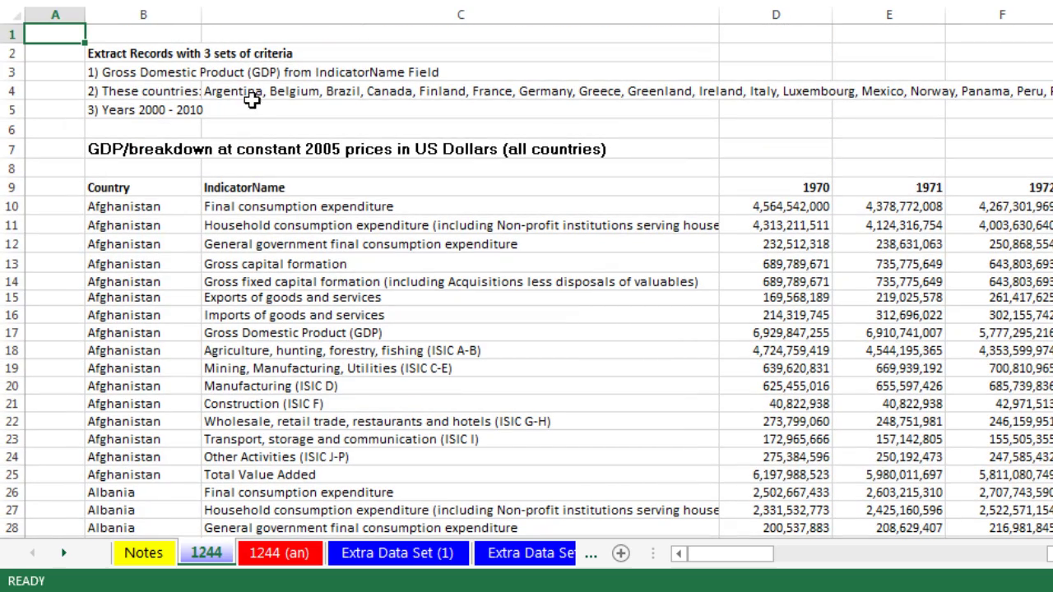
click(251, 92)
key(F2)
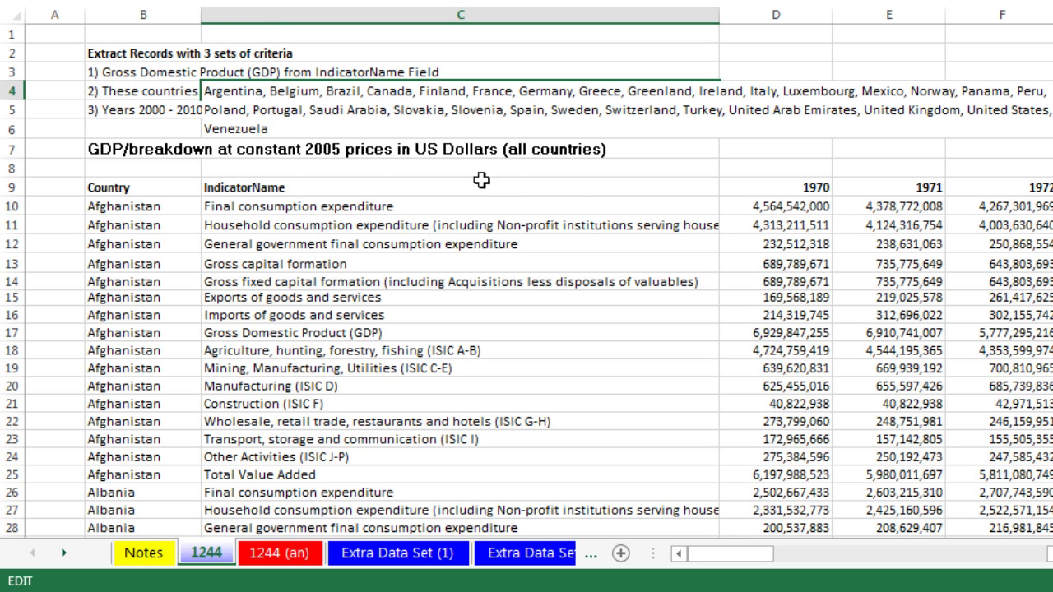
key(Escape)
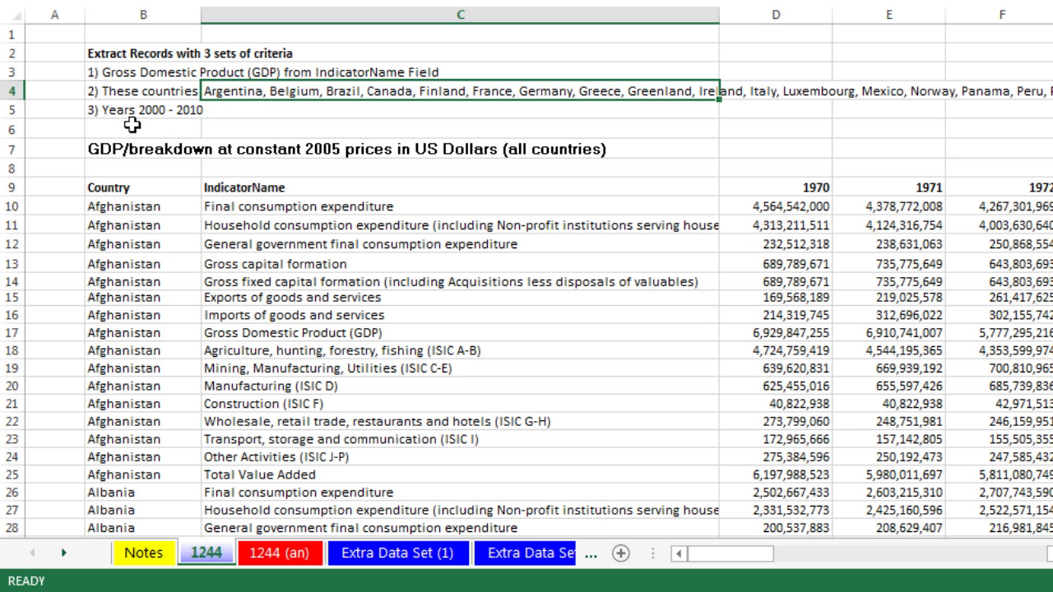
- Review the Years 2000 - 2010 criterion in B5 and locate the matching year columns starting at 2000 in row 9
click(136, 110)
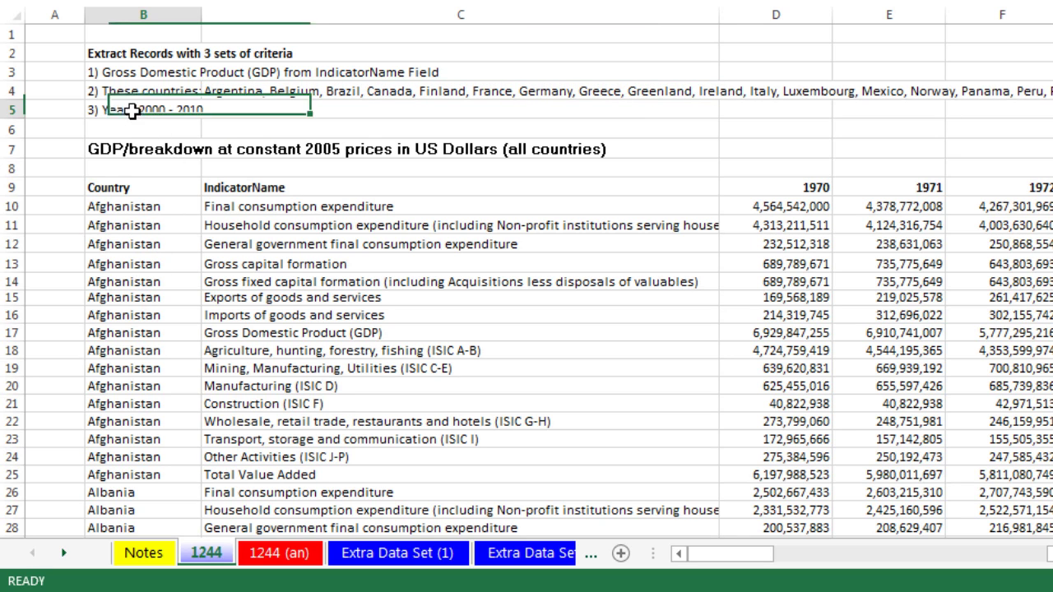
drag(812, 188, 957, 189)
click(801, 190)
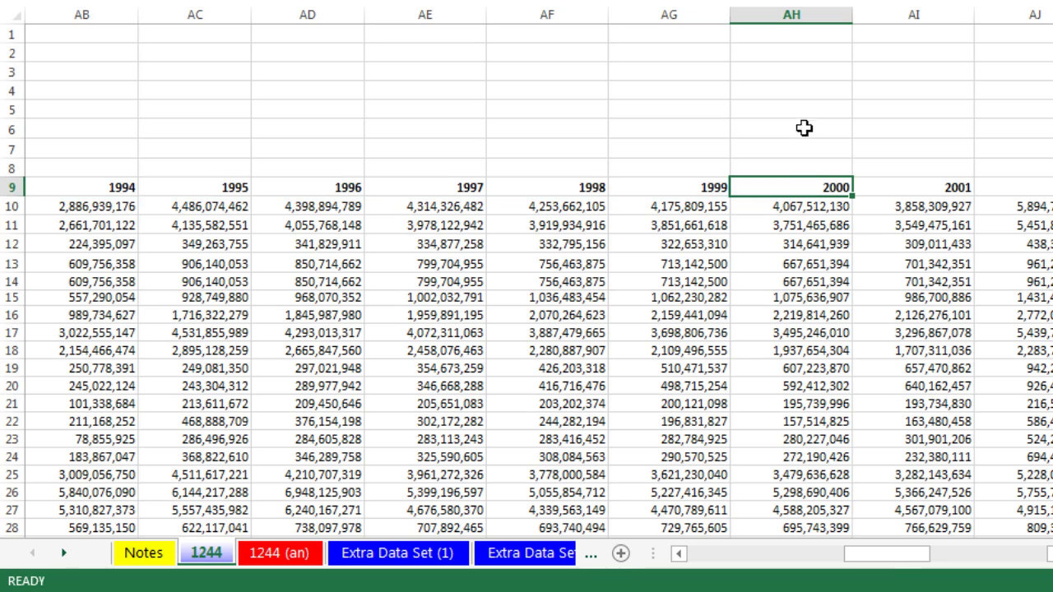
click(898, 188)
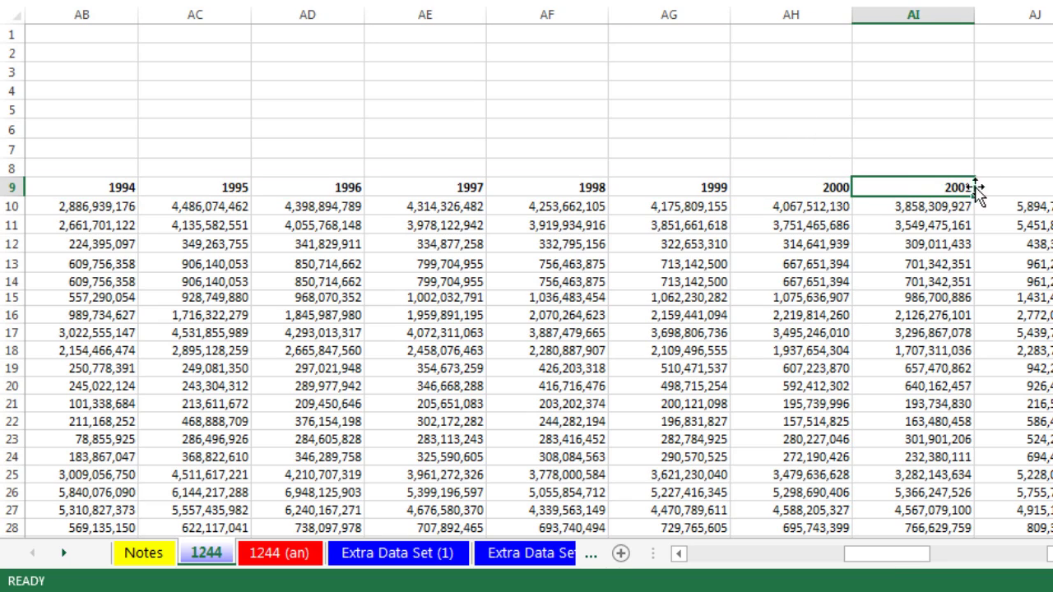
click(1007, 186)
drag(921, 555, 681, 555)
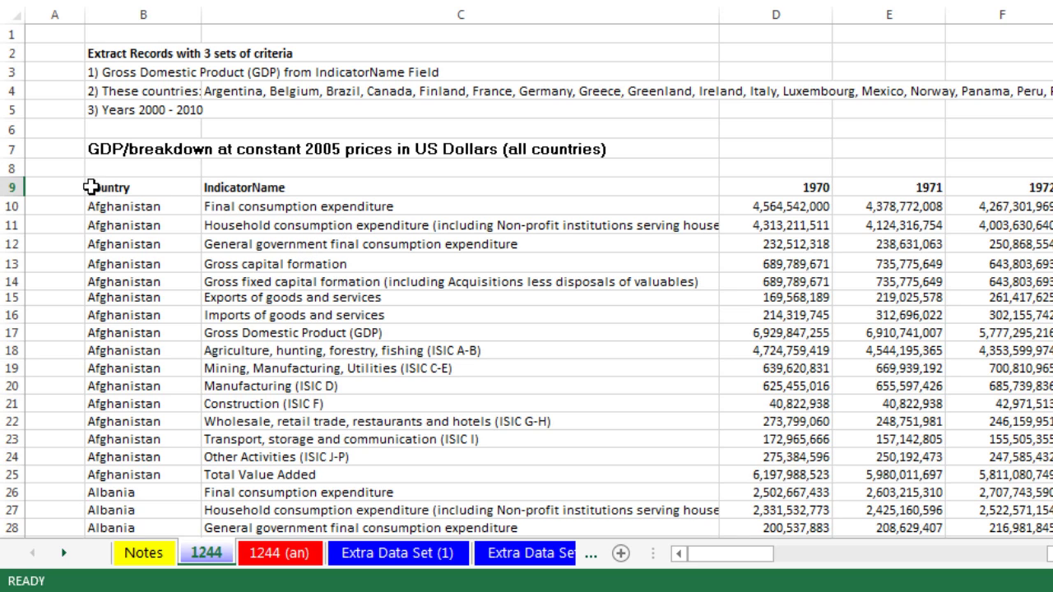
- Add the column header Helper in cell A9, beside the Country header
click(52, 187)
text(Helper)
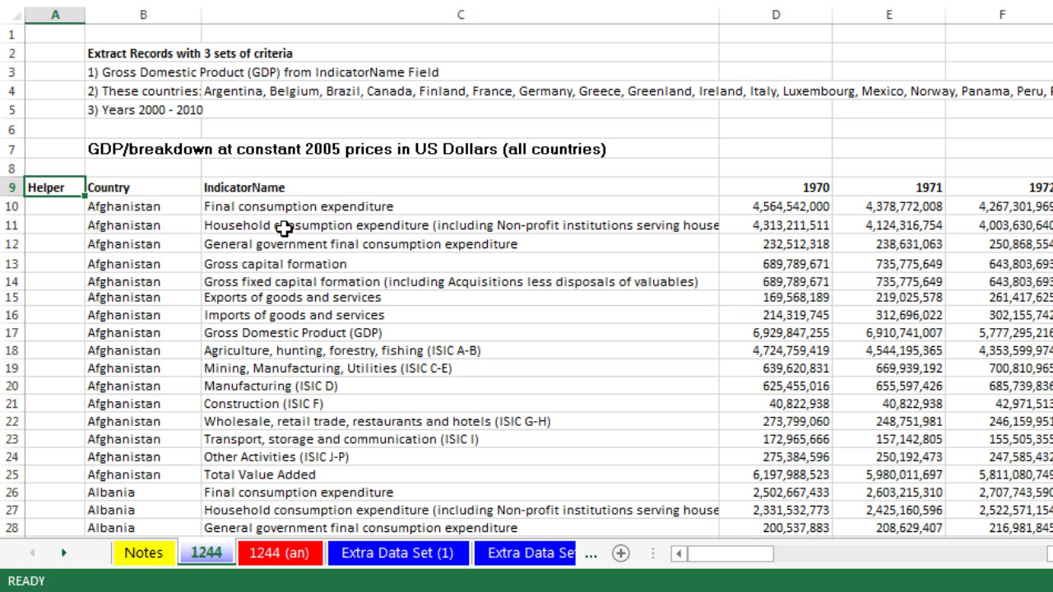
click(70, 204)
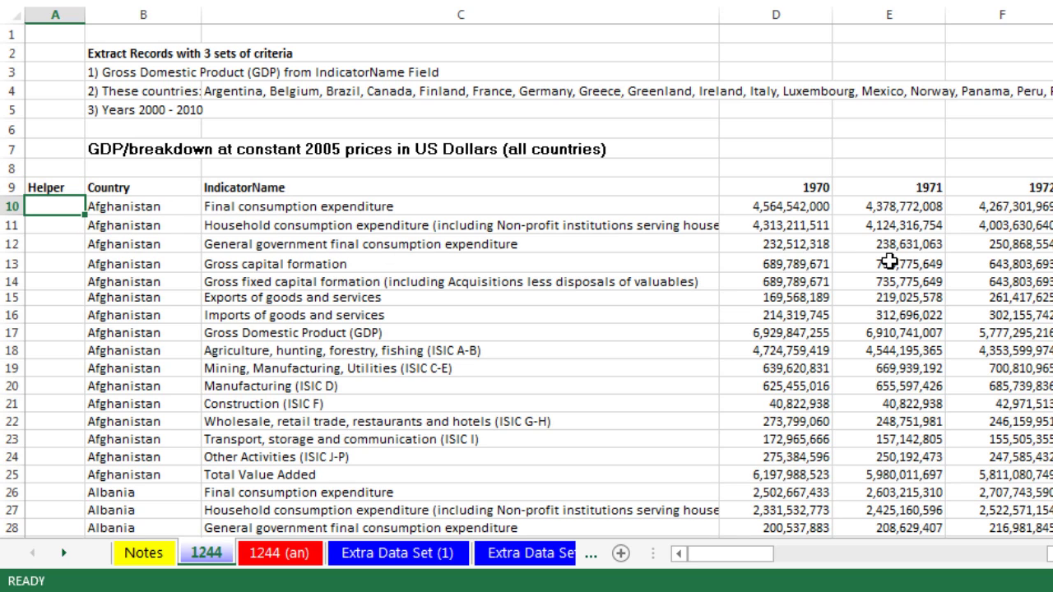
- Enter =SEARCH(B10,$C$4) in A10 to look for the row's country within the country list
click(176, 212)
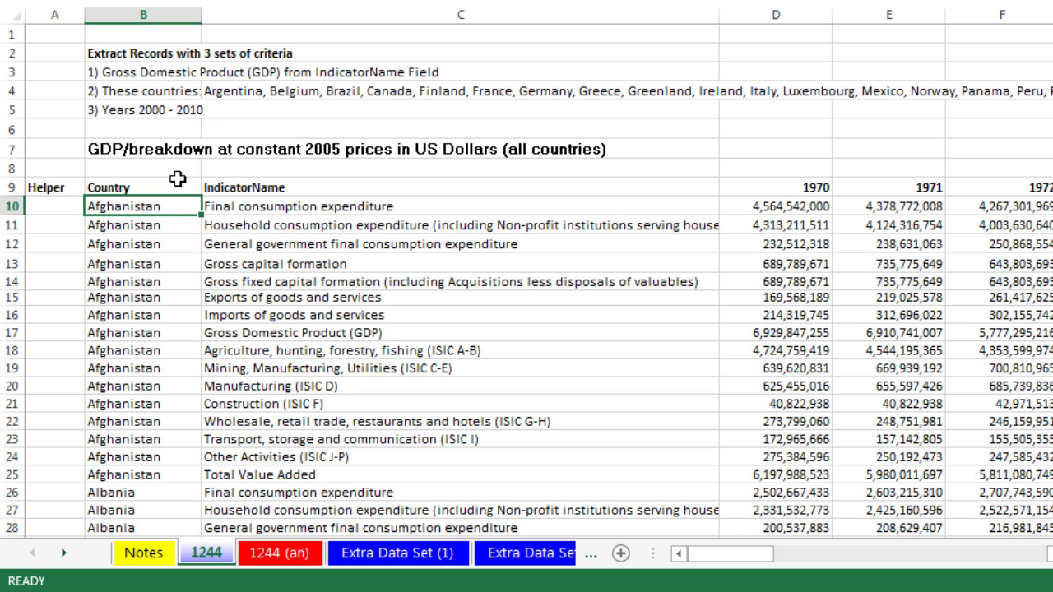
double_click(237, 92)
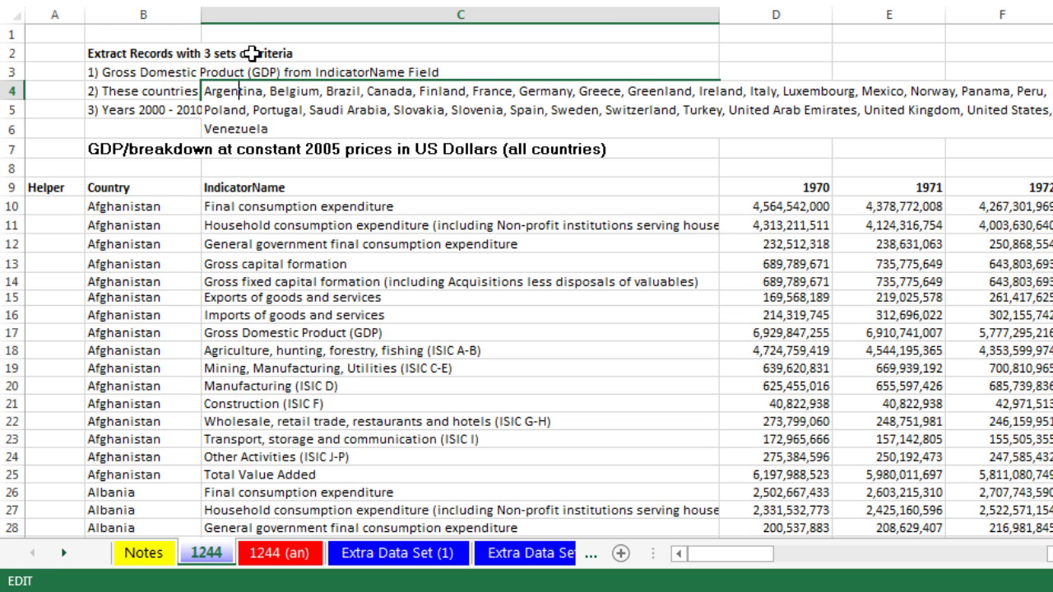
click(57, 207)
text(=se)
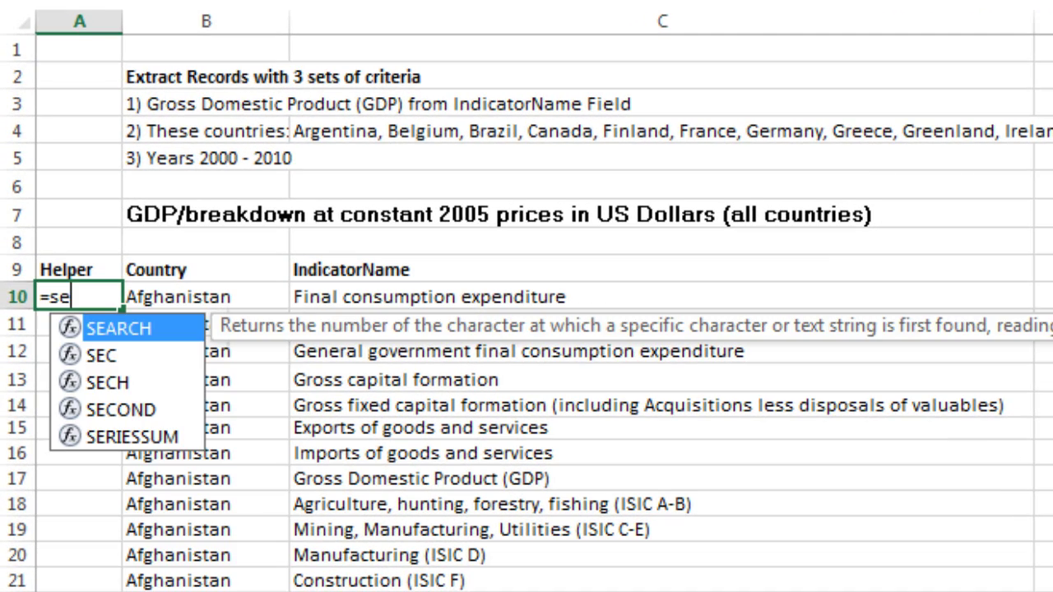
key(Tab)
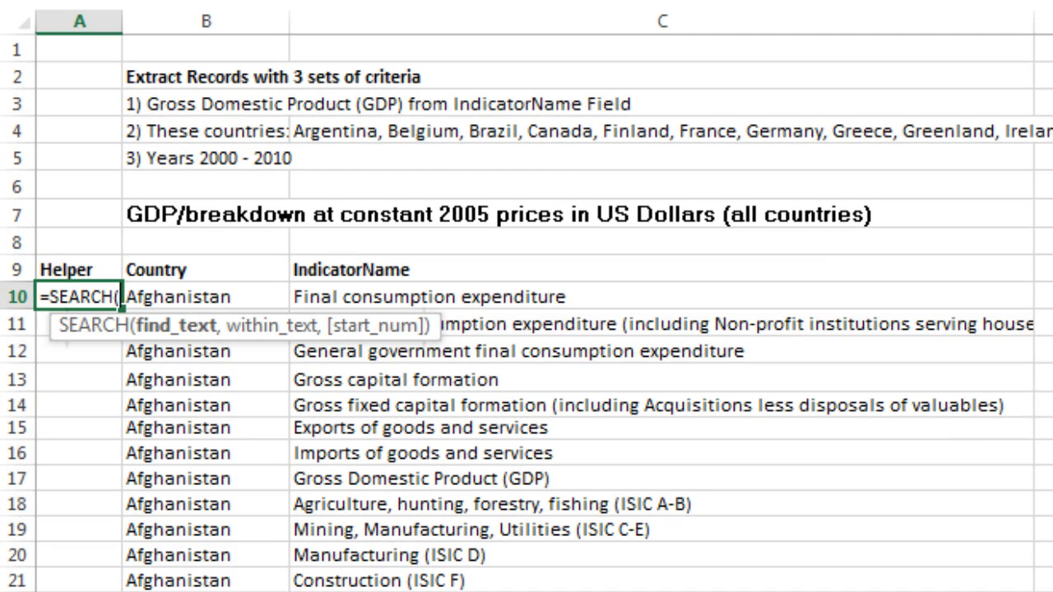
click(218, 301)
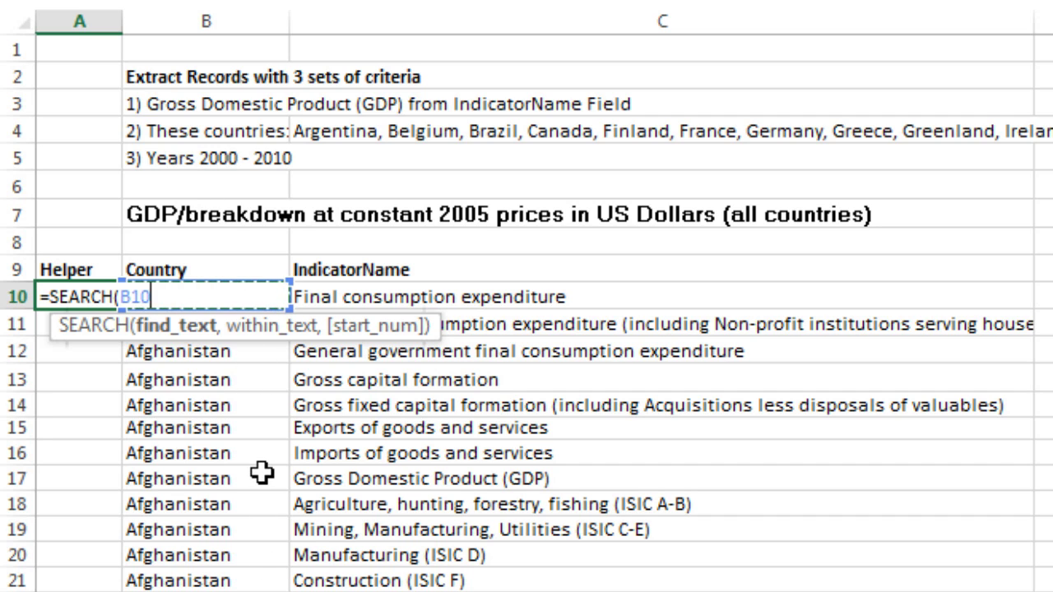
text(,)
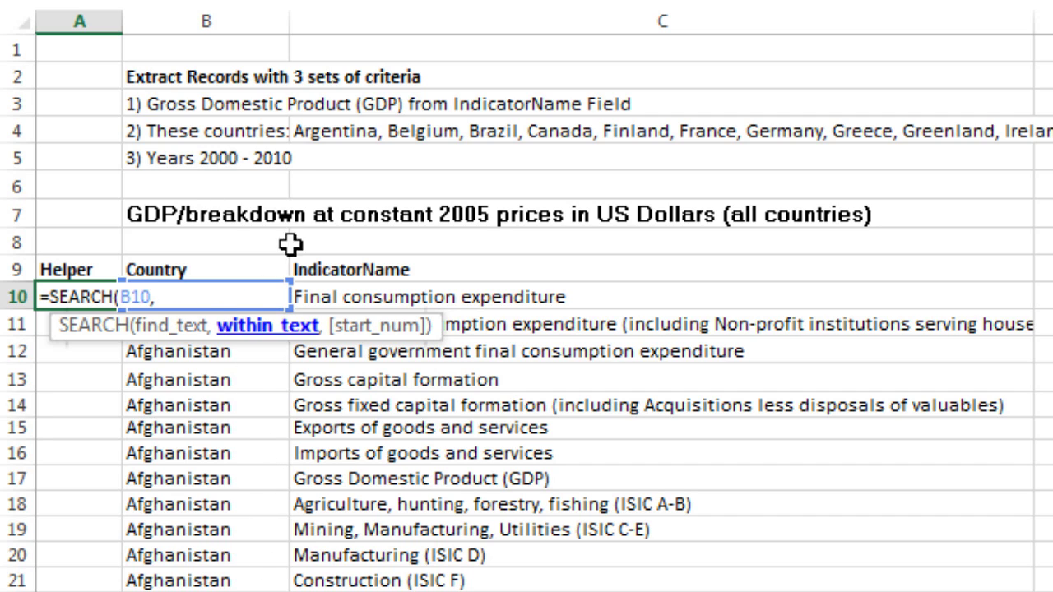
click(300, 131)
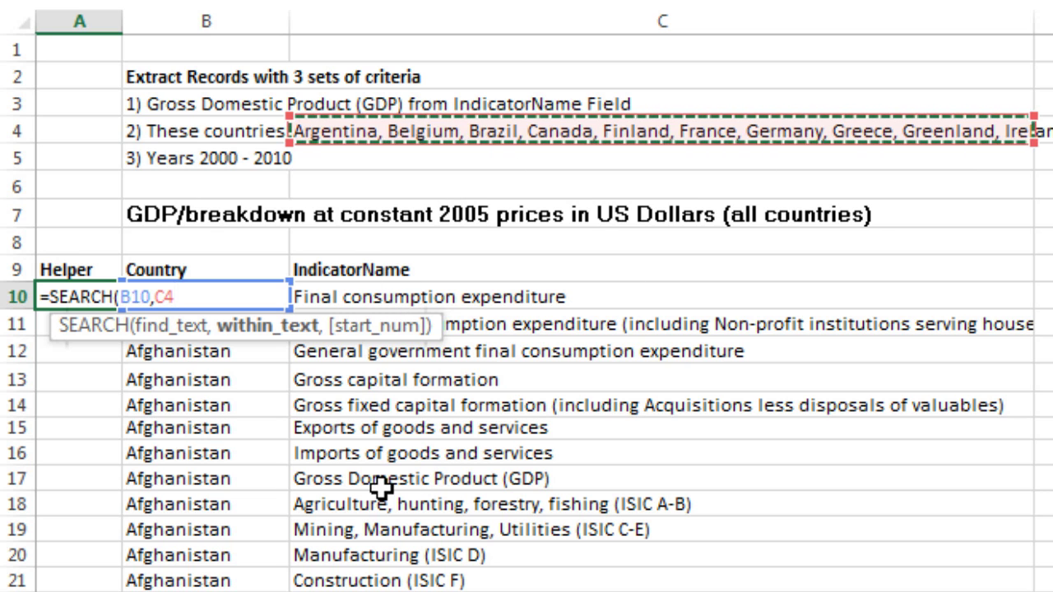
key(F4)
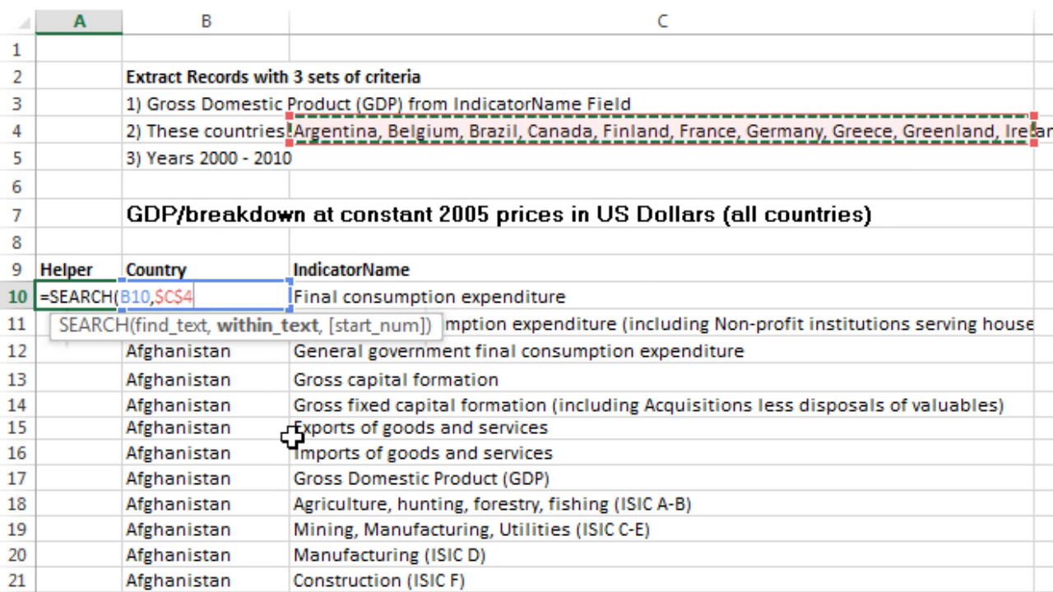
text())
key(ctrl+Return)
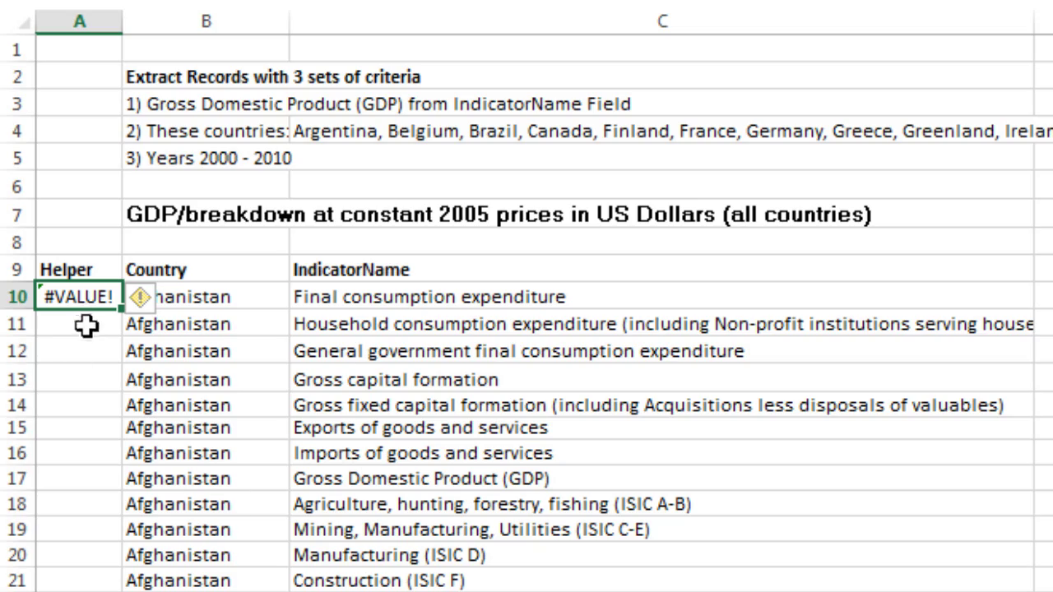
- Fill the SEARCH formula down the Helper column for all records and check the results for Argentina and Belgium
double_click(122, 309)
scroll(144, 395, down, 2)
scroll(144, 395, down, 20)
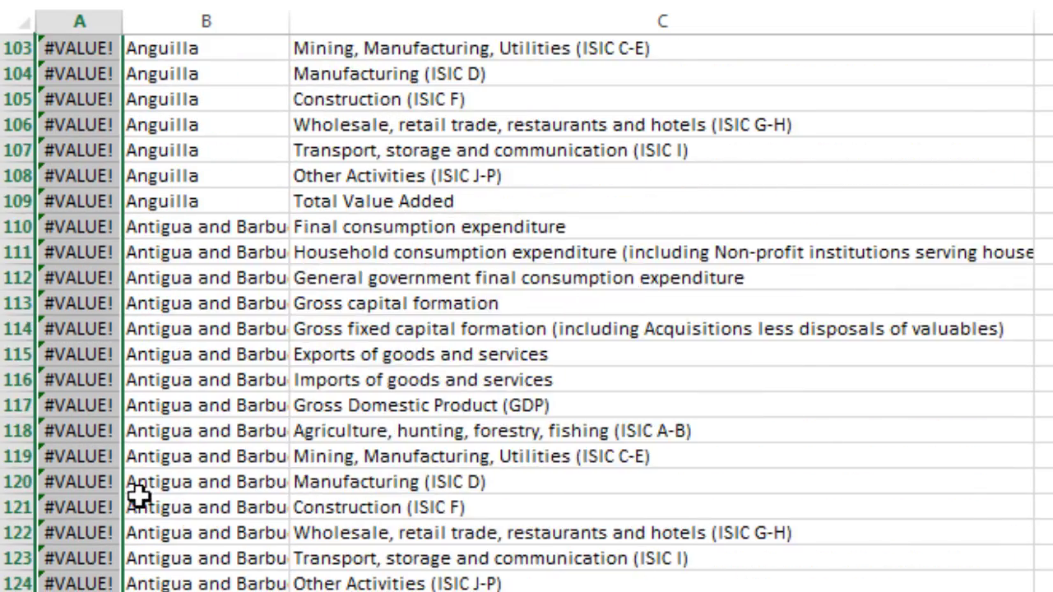
scroll(137, 493, down, 5)
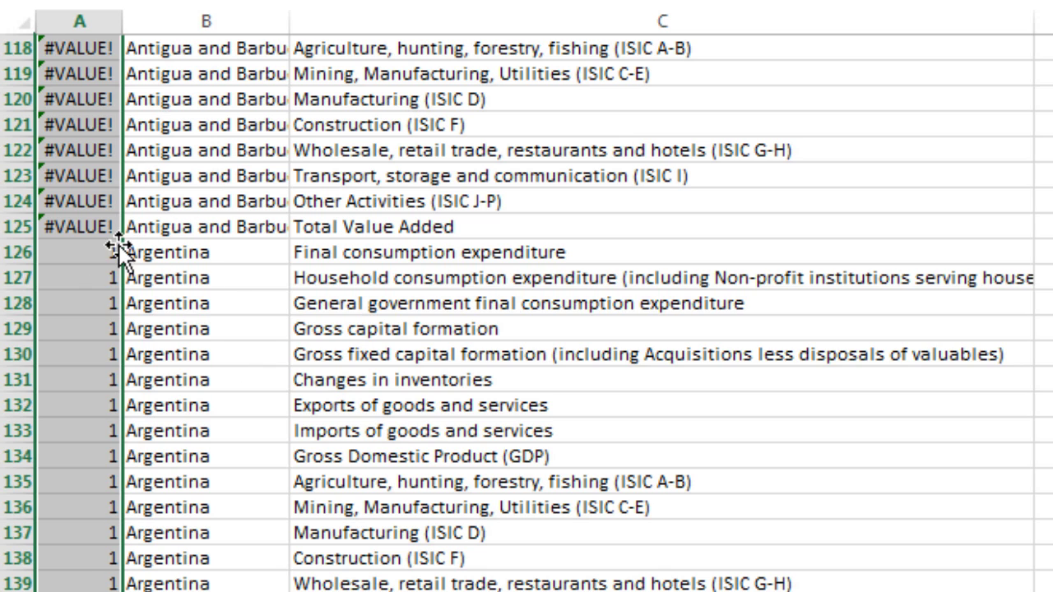
scroll(129, 435, down, 20)
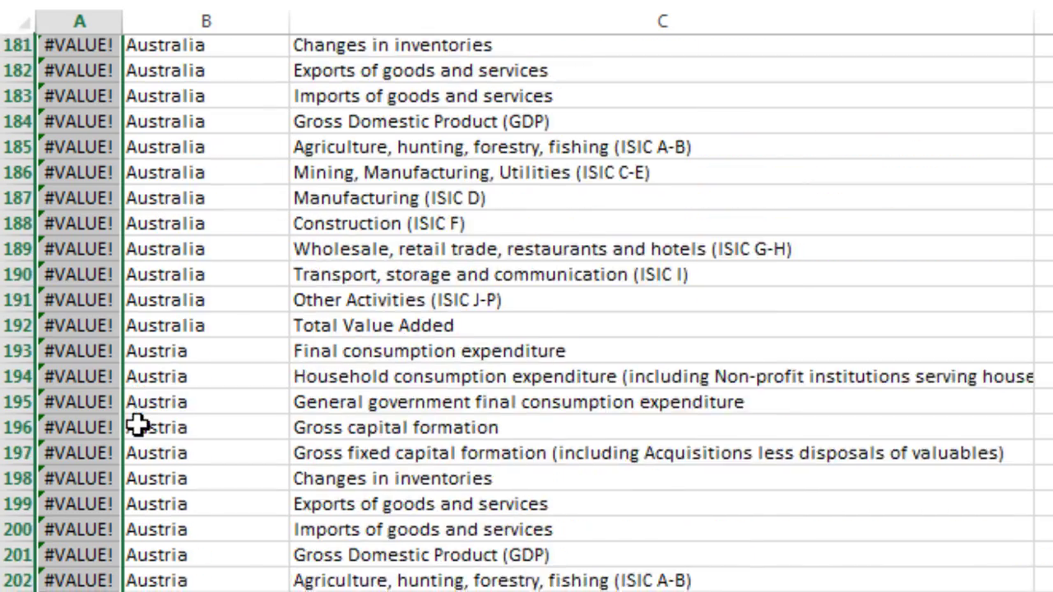
scroll(138, 424, down, 20)
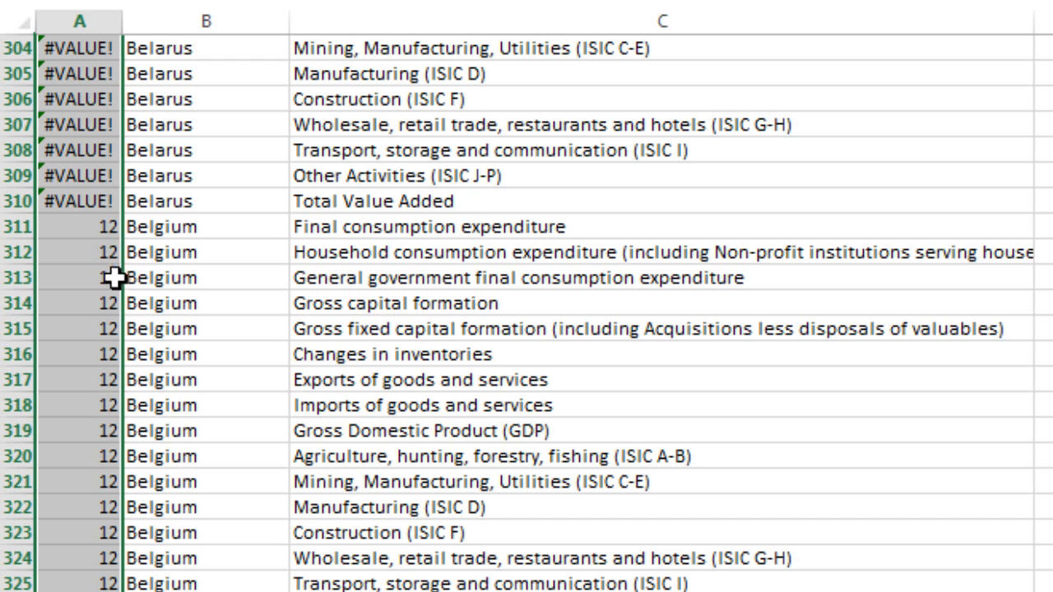
key(ctrl+Home)
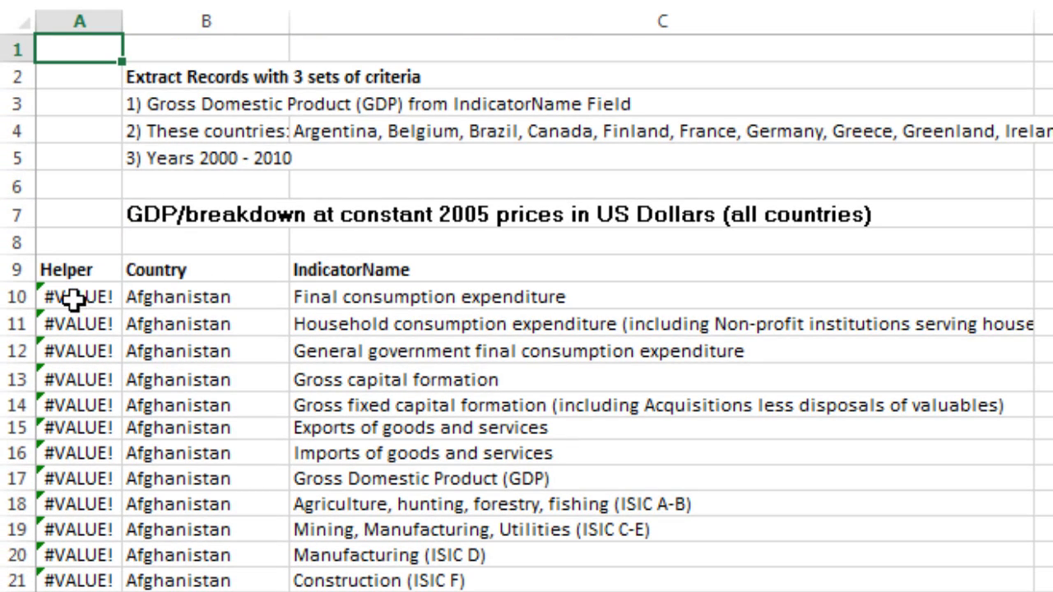
click(77, 298)
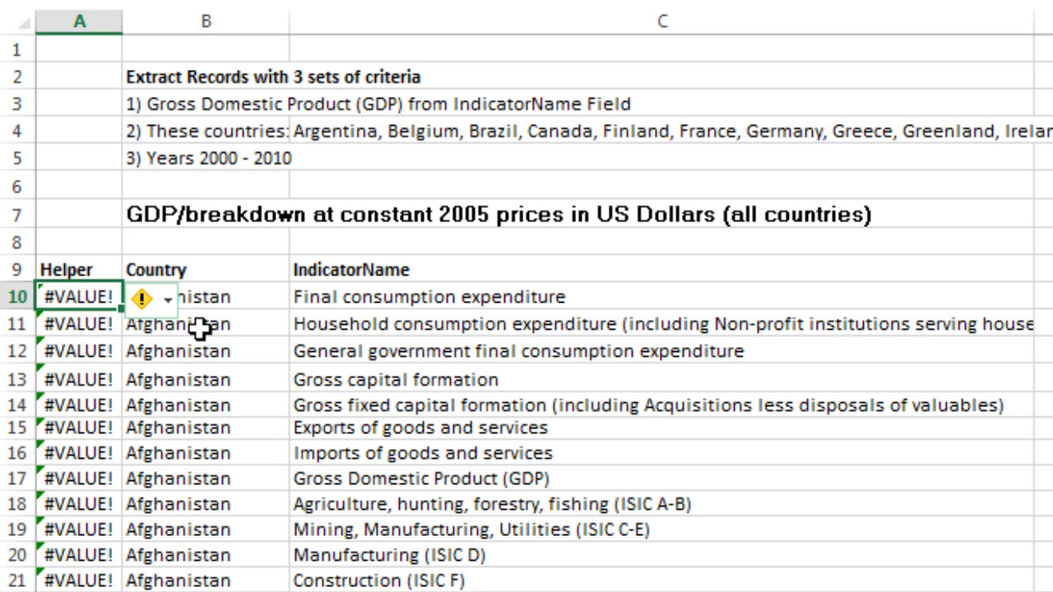
- Wrap the SEARCH formula in A10 in ISNUMBER so it reads =ISNUMBER(SEARCH(B10,$C$4))
key(F2)
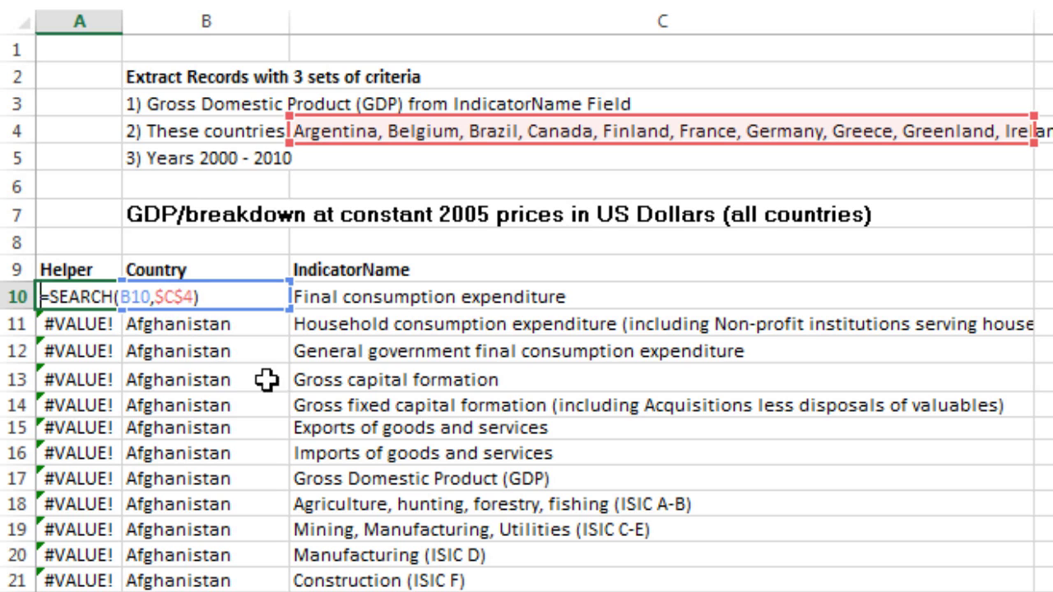
click(51, 296)
text(isnu)
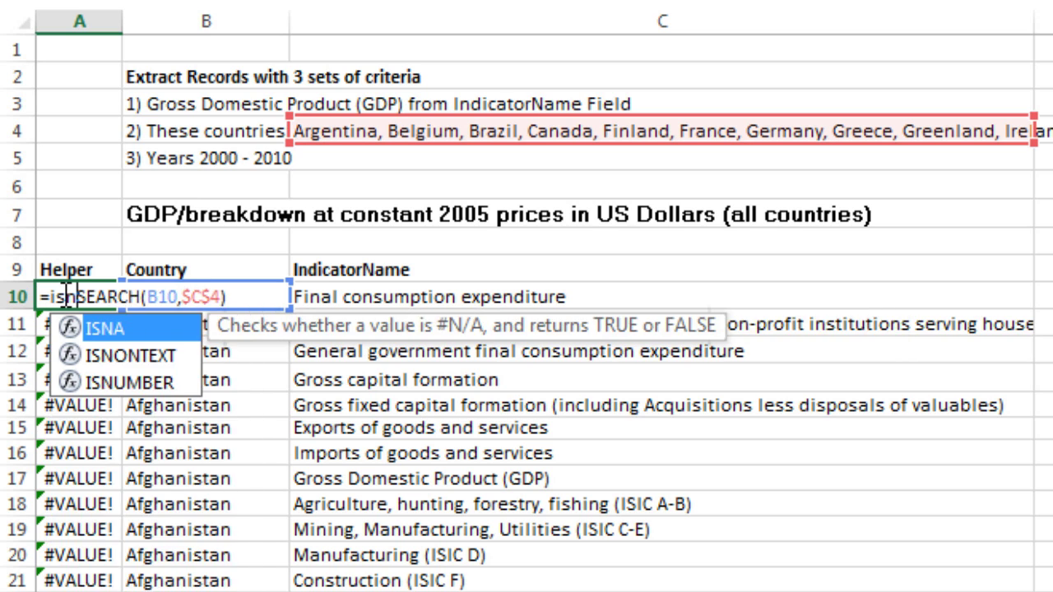
key(Tab)
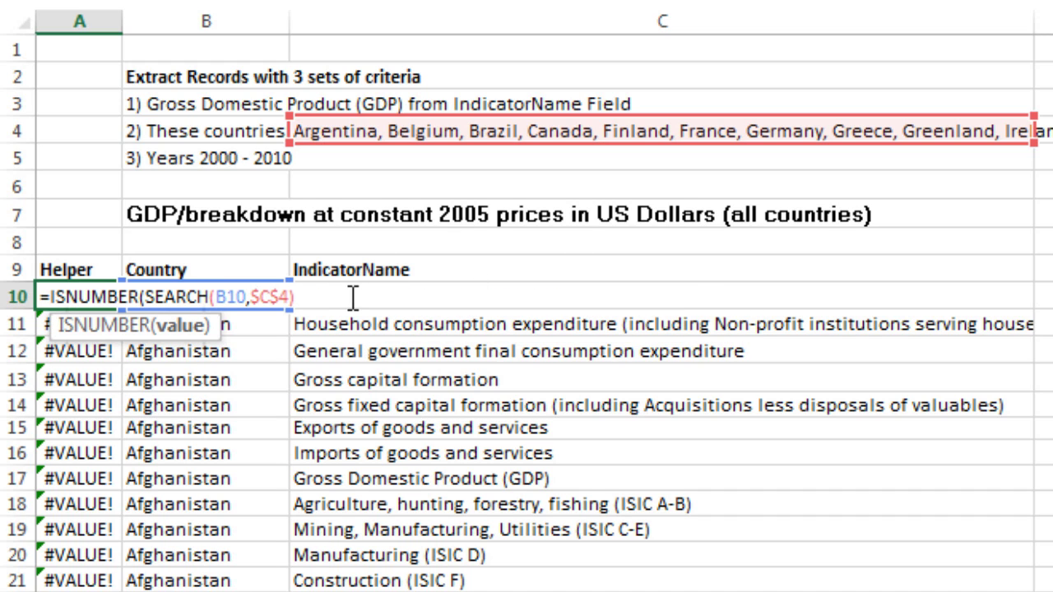
key(End)
text())
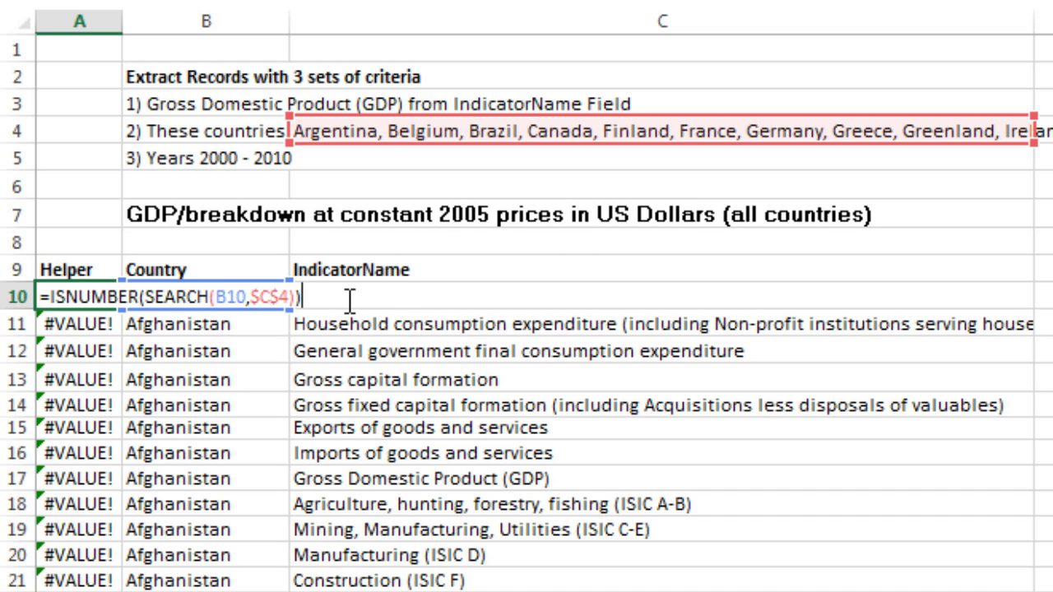
key(ctrl+Return)
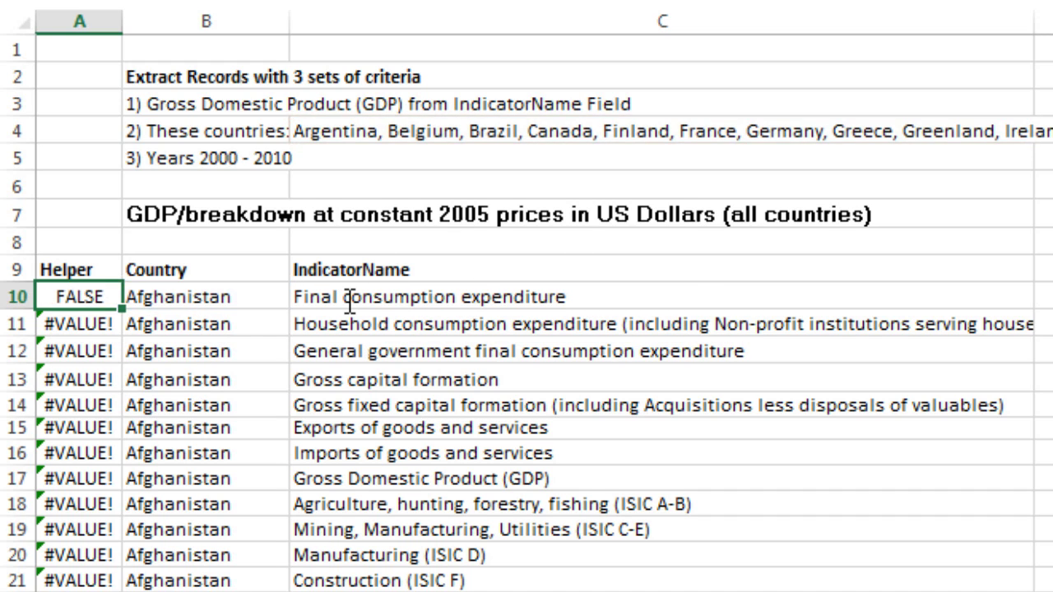
- Fill the ISNUMBER formula down the Helper column and check the results for the Argentina records
double_click(119, 306)
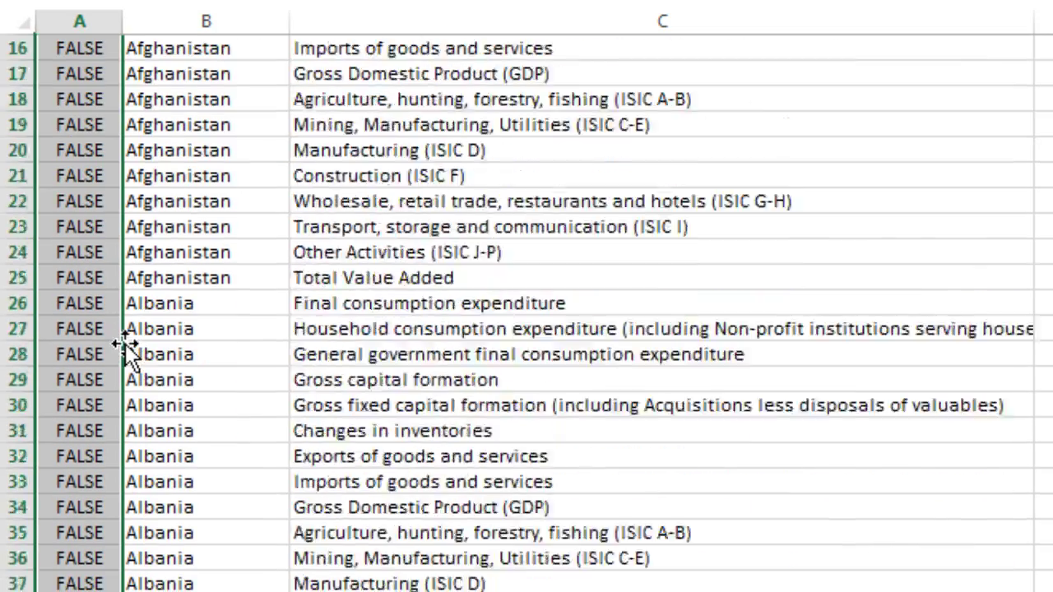
scroll(125, 344, down, 20)
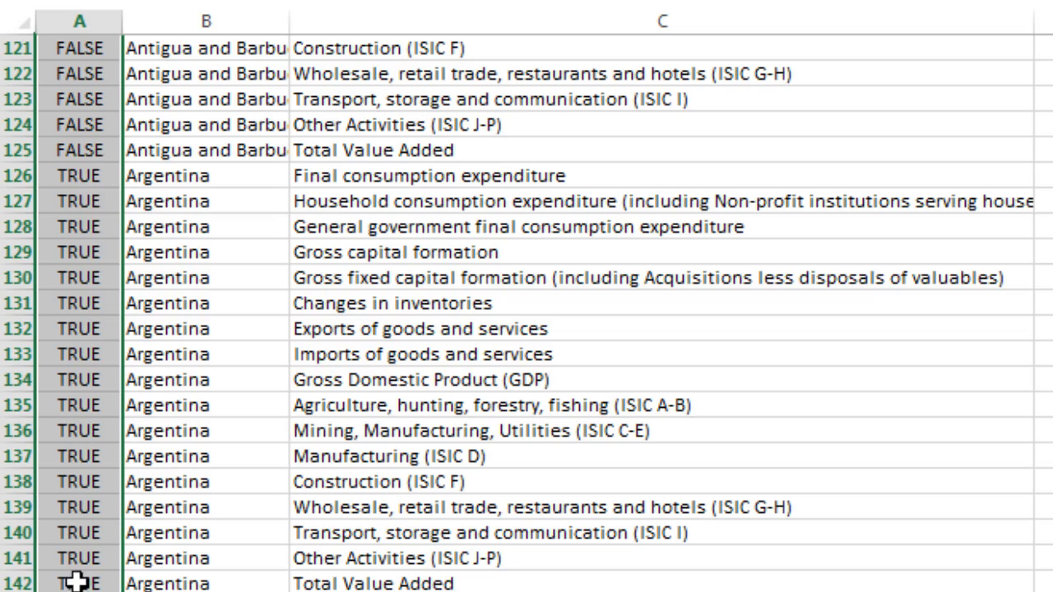
scroll(121, 490, up, 20)
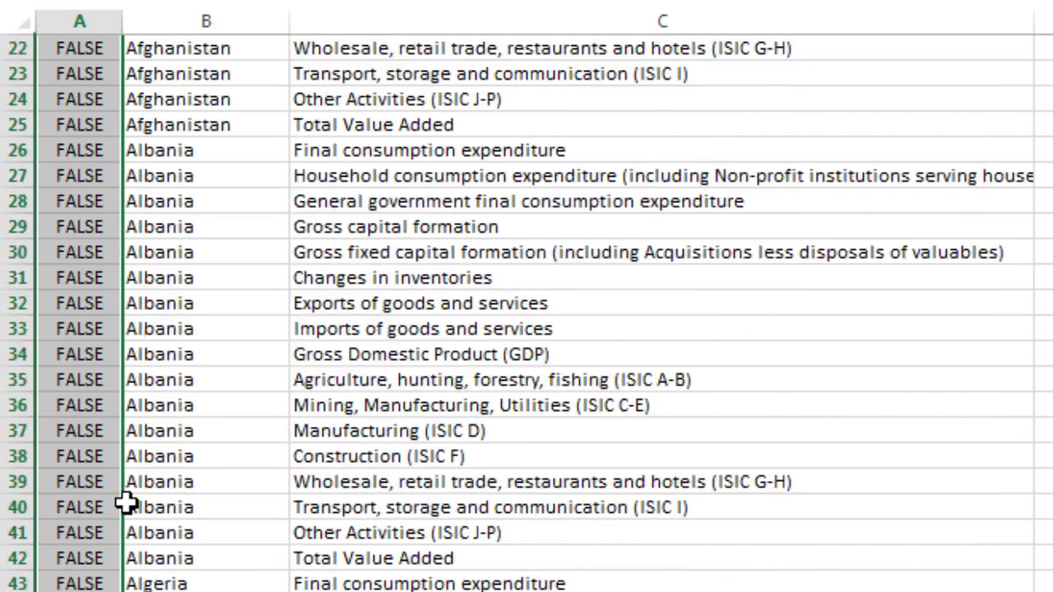
scroll(125, 507, up, 5)
click(79, 296)
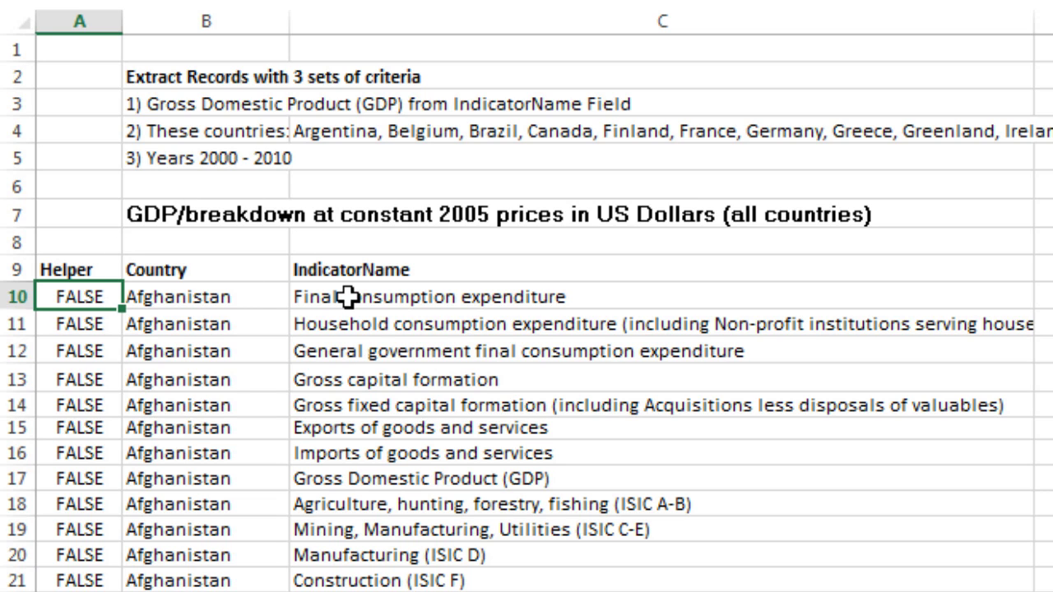
- Nest the ISNUMBER test in A10 inside an AND function as its first logical argument
click(428, 484)
click(71, 294)
key(F2)
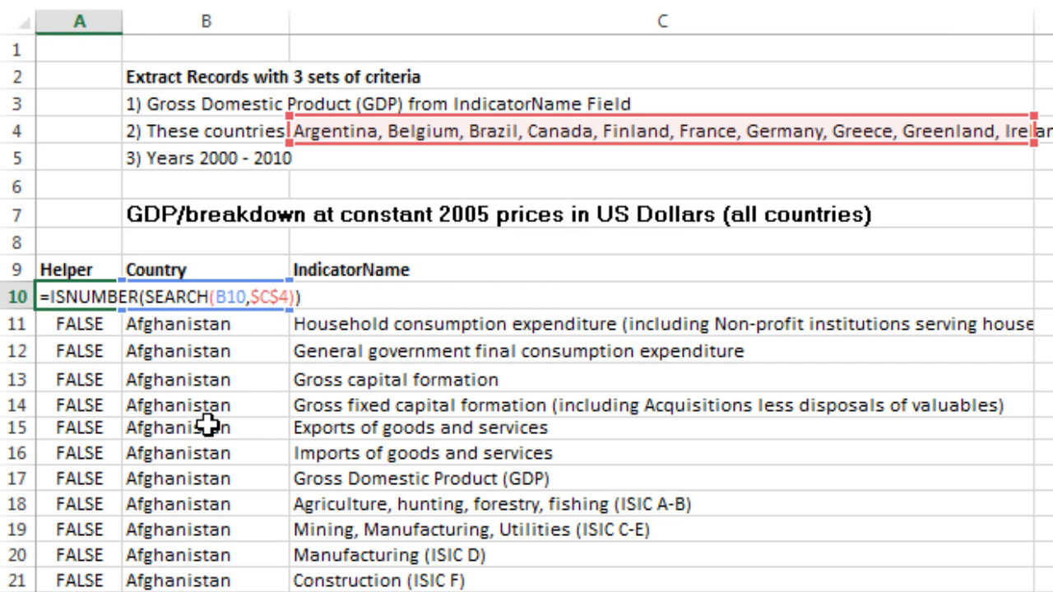
text(and)
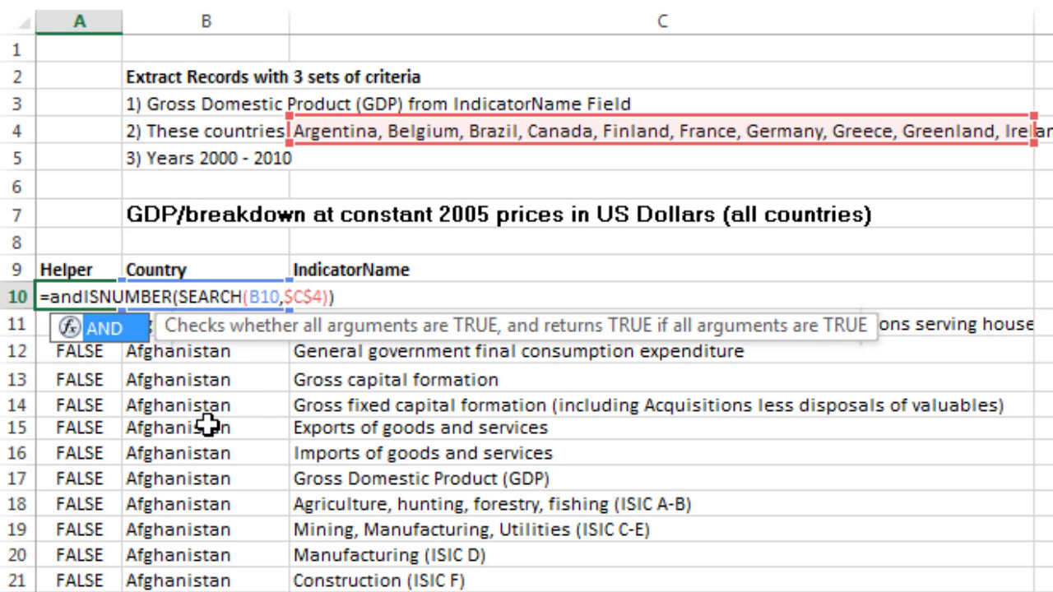
key(Tab)
click(156, 329)
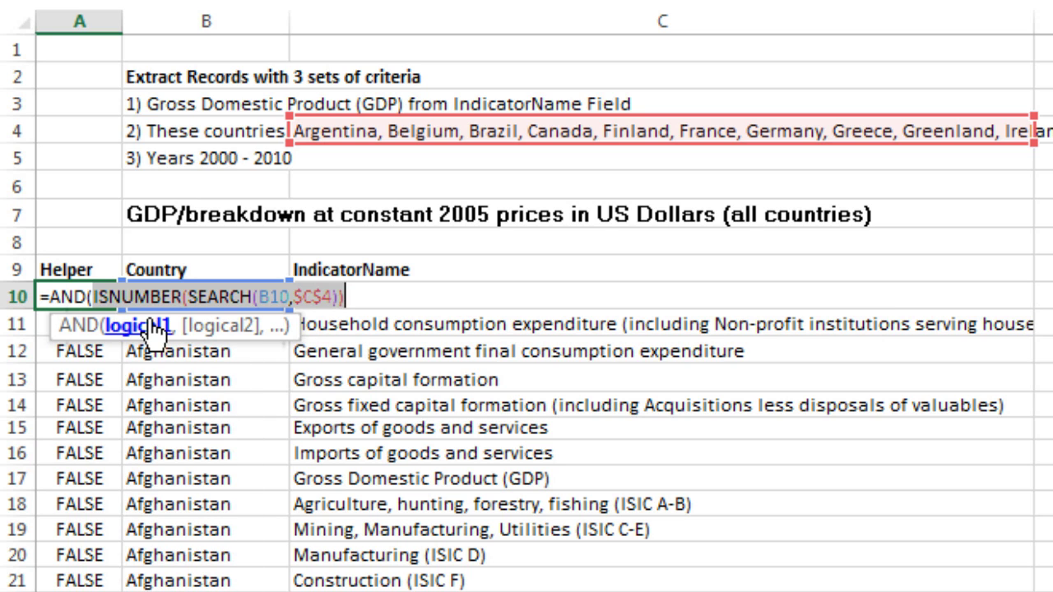
click(388, 297)
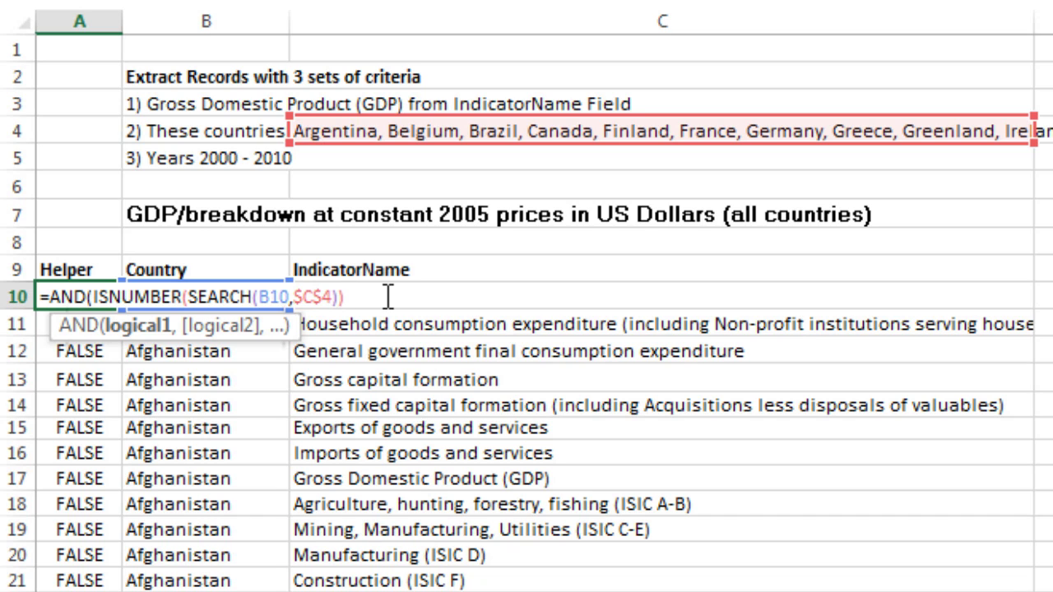
- Add the comparison C10=C17 as the second condition of the AND function in A10
text(,)
key(Right)
key(Right)
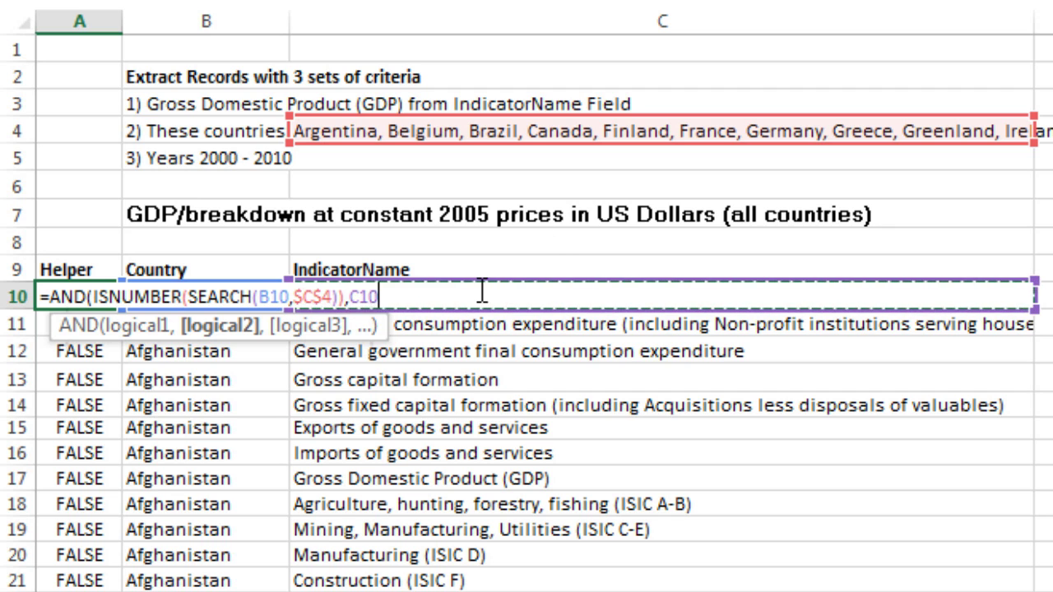
text(=)
click(517, 478)
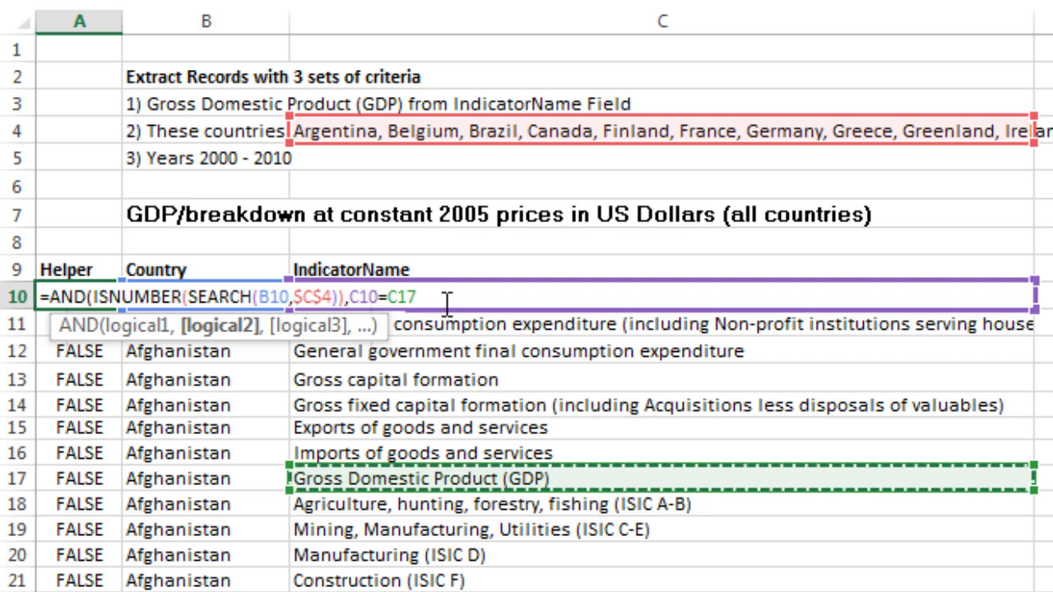
- Convert the C17 reference in the A10 formula into its literal text "Gross Domestic Product (GDP)"
double_click(396, 298)
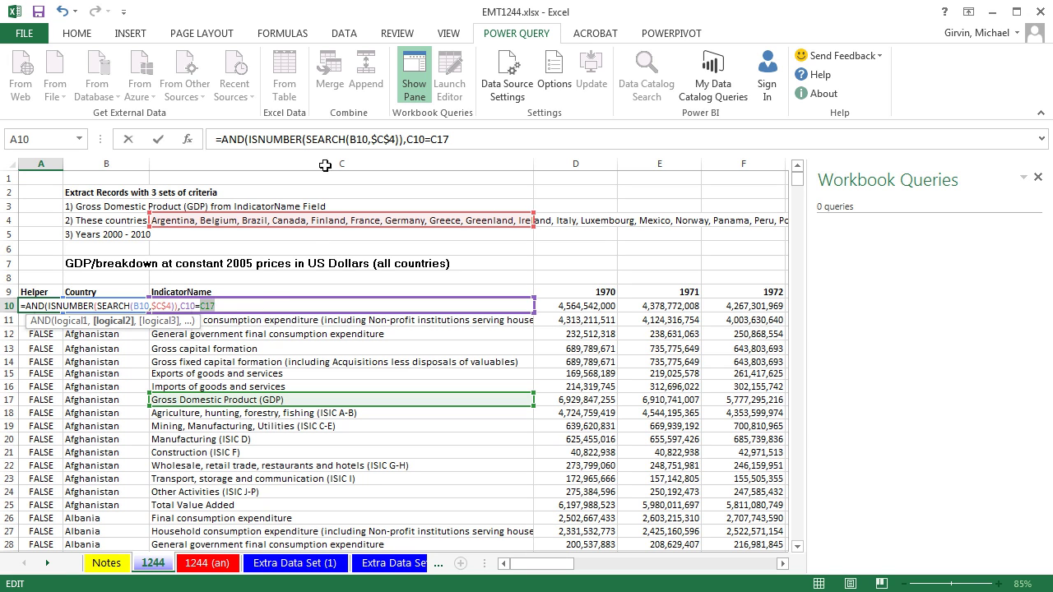
click(282, 33)
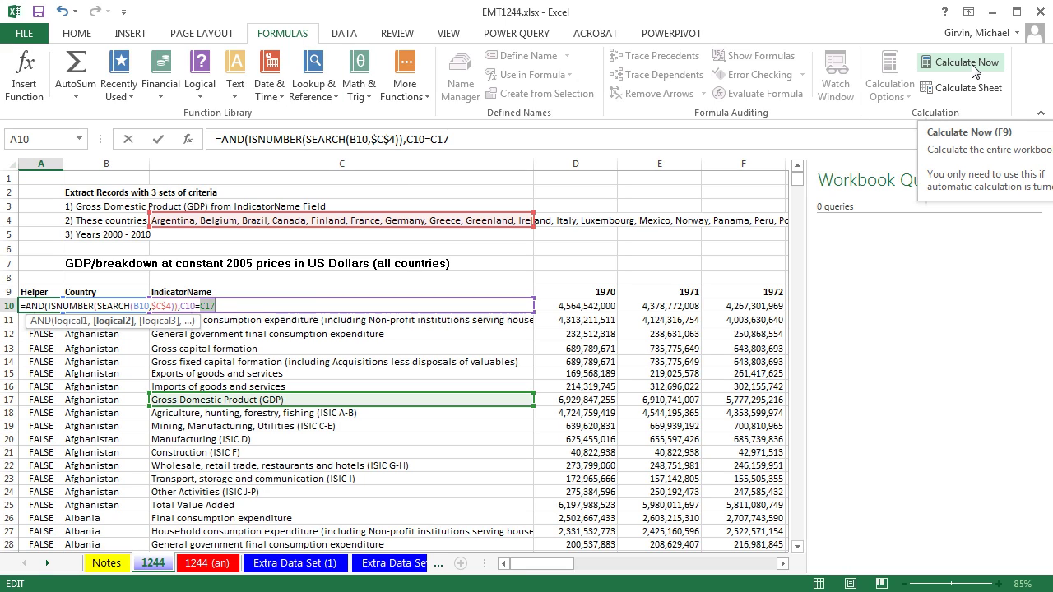
key(F9)
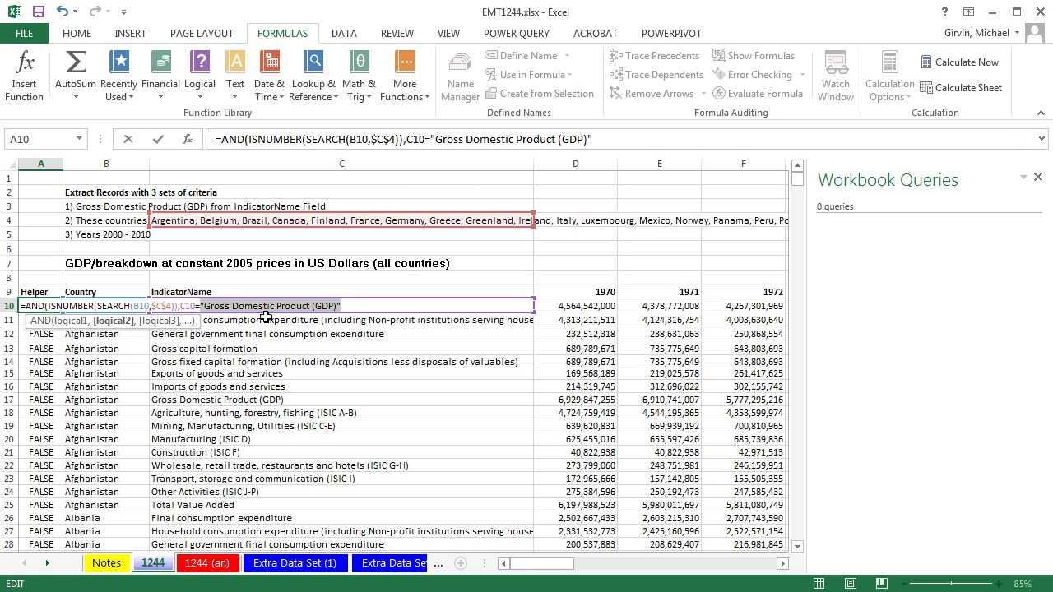
click(343, 305)
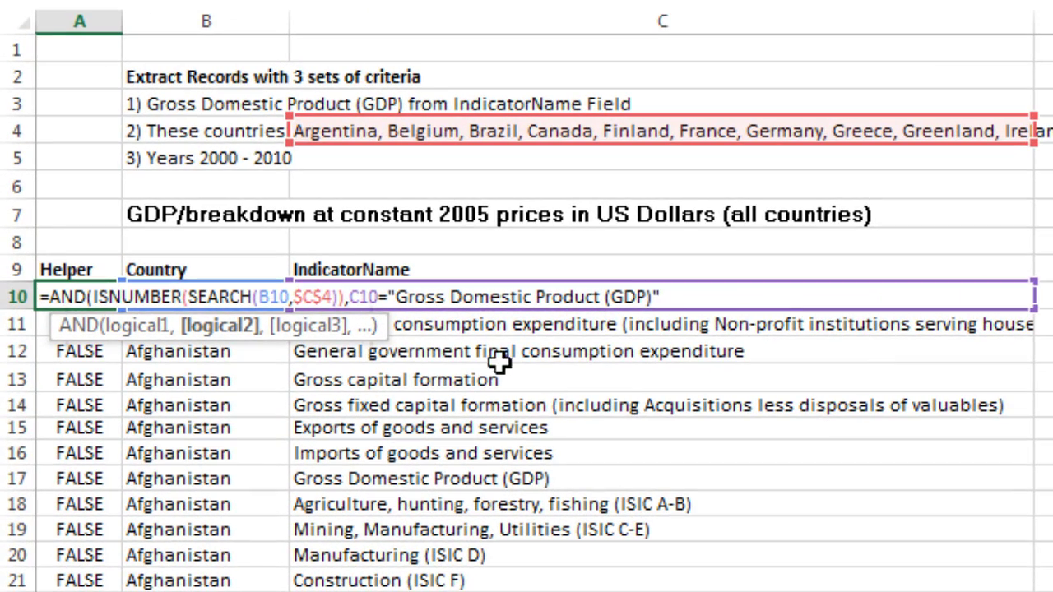
- Review the formula's second logical argument, then close the AND function and enter the formula in A10
click(230, 333)
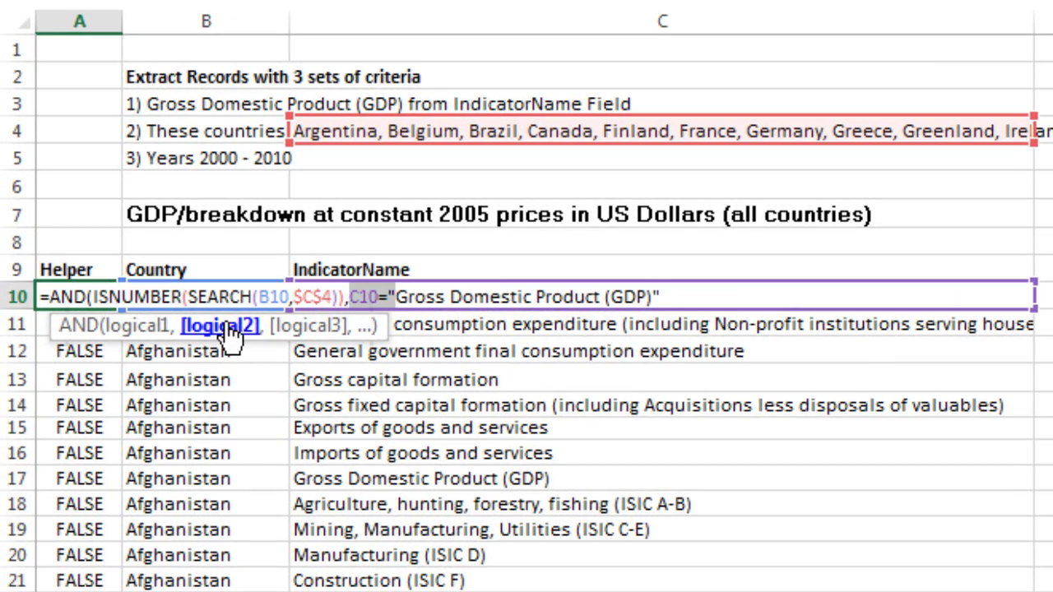
drag(358, 297, 691, 301)
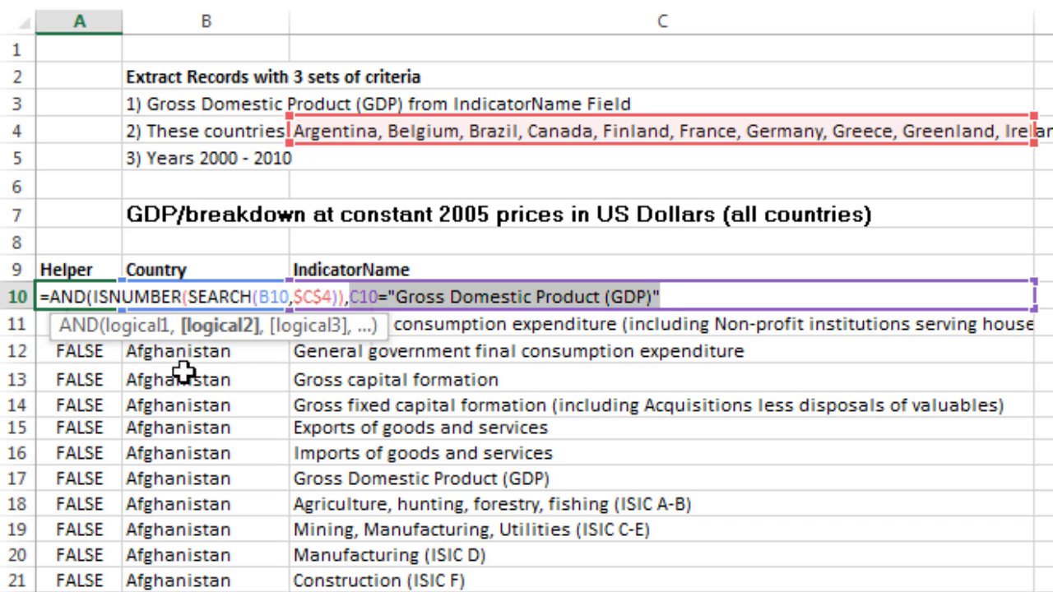
click(755, 298)
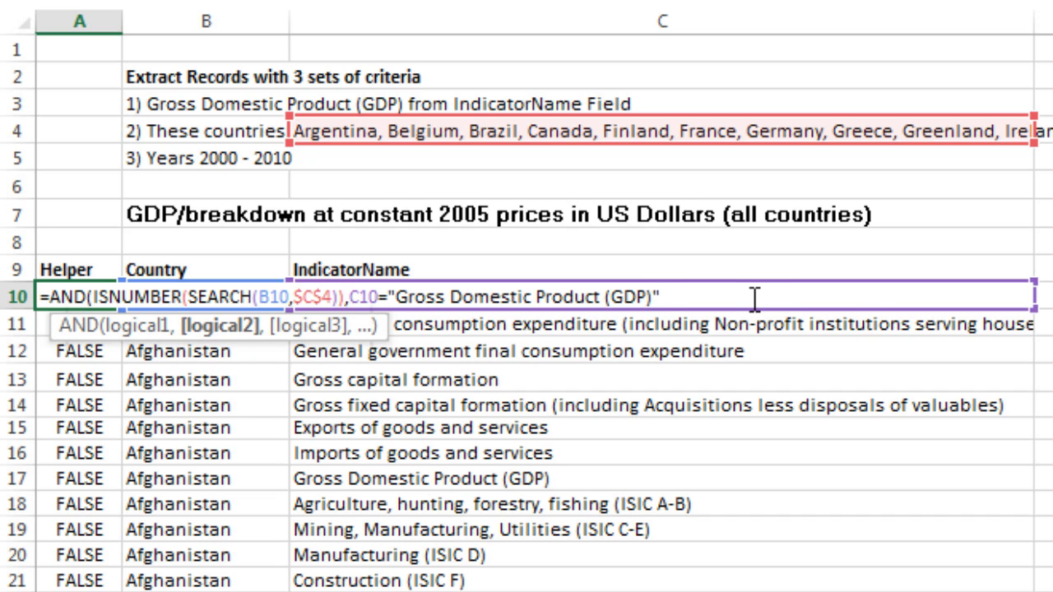
text())
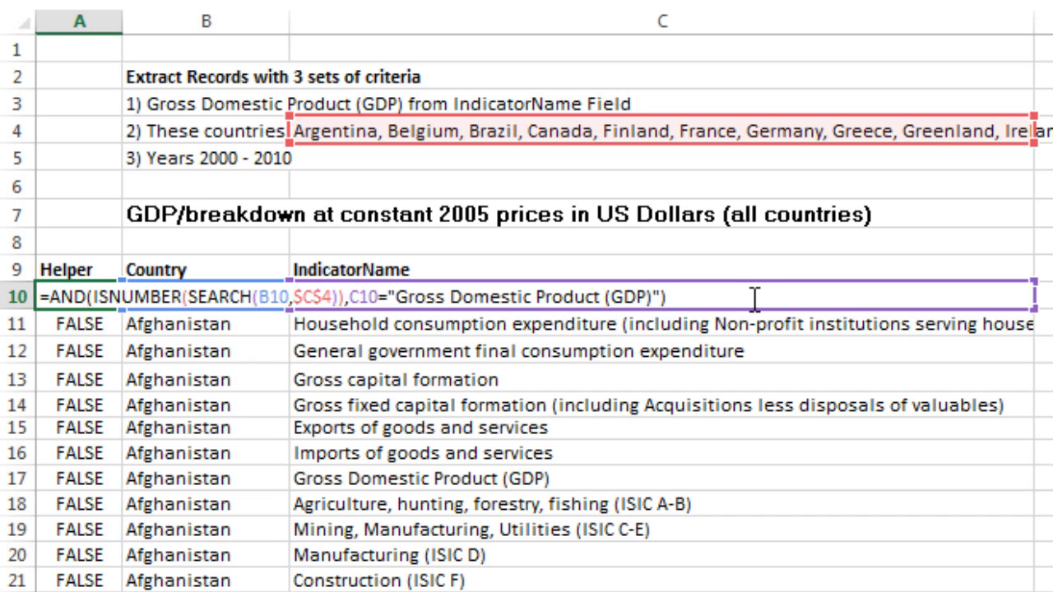
key(ctrl+Return)
- Fill the AND formula down the Helper column and check the result for Argentina's Gross Domestic Product (GDP) record
double_click(123, 306)
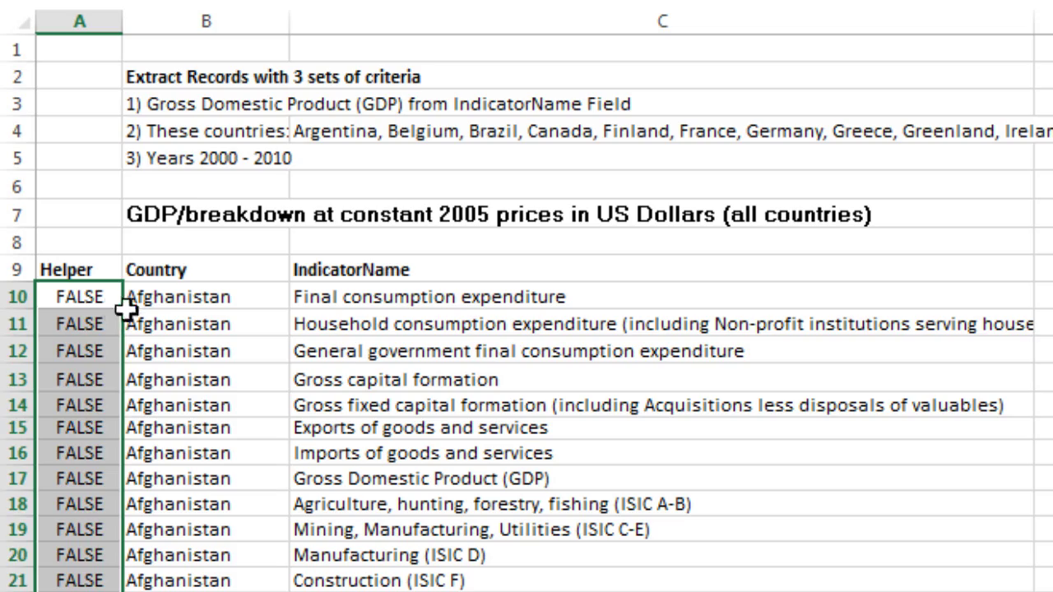
scroll(188, 370, down, 10)
scroll(188, 374, down, 20)
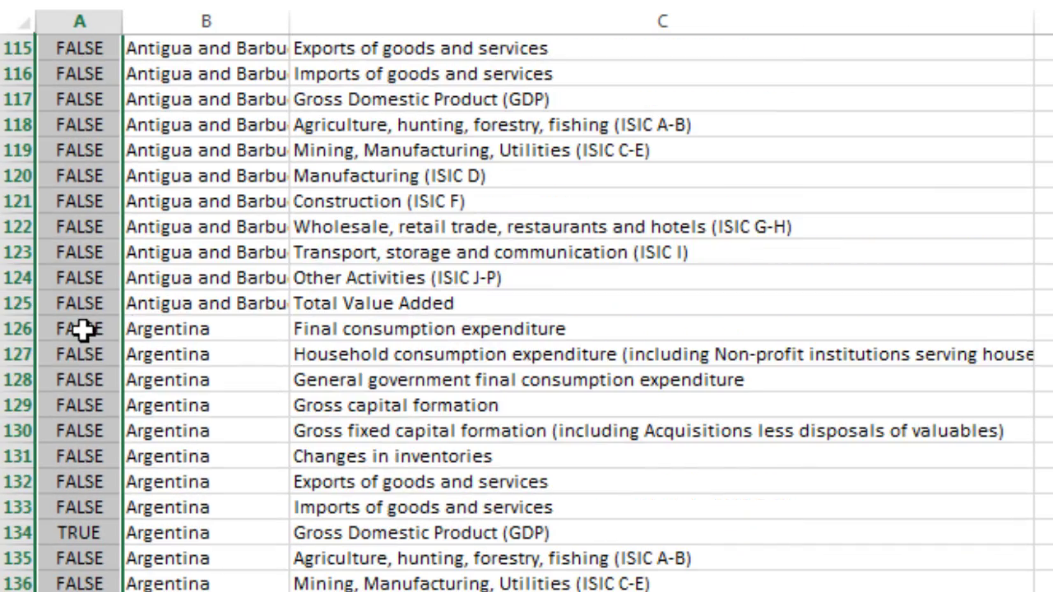
drag(85, 329, 85, 588)
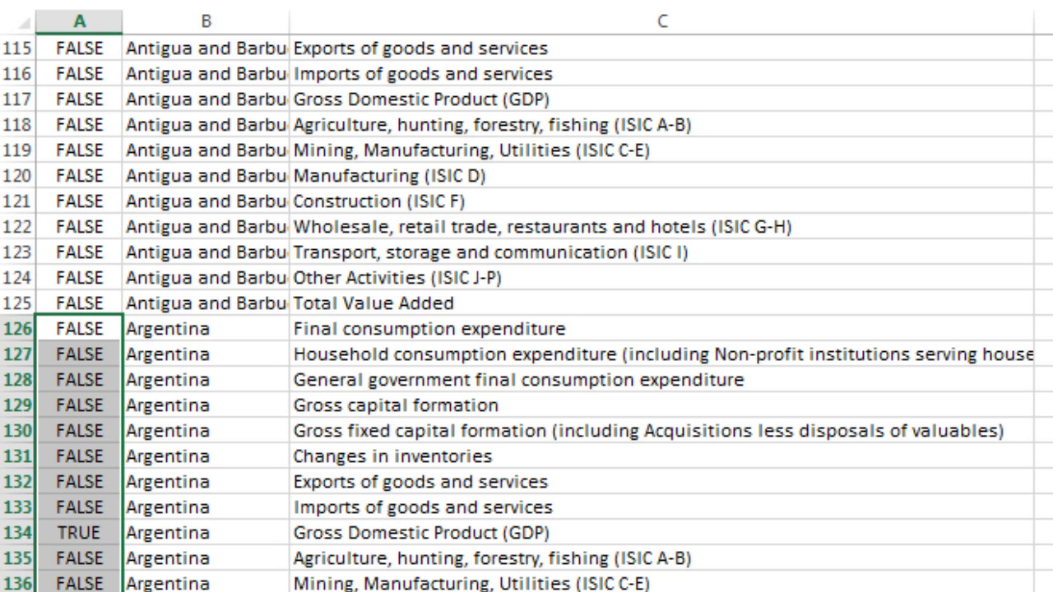
click(71, 533)
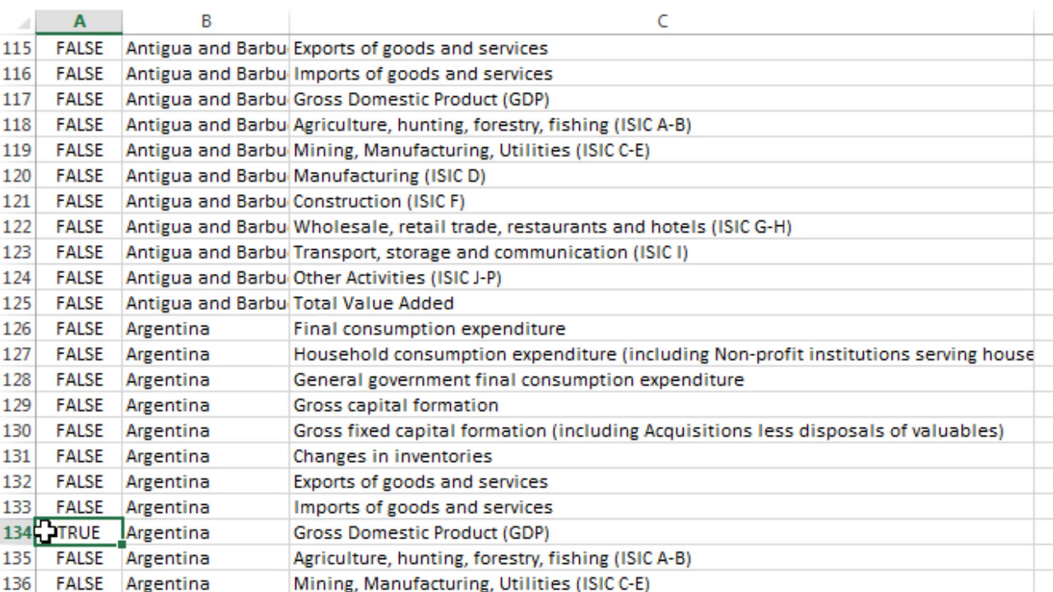
scroll(318, 488, up, 15)
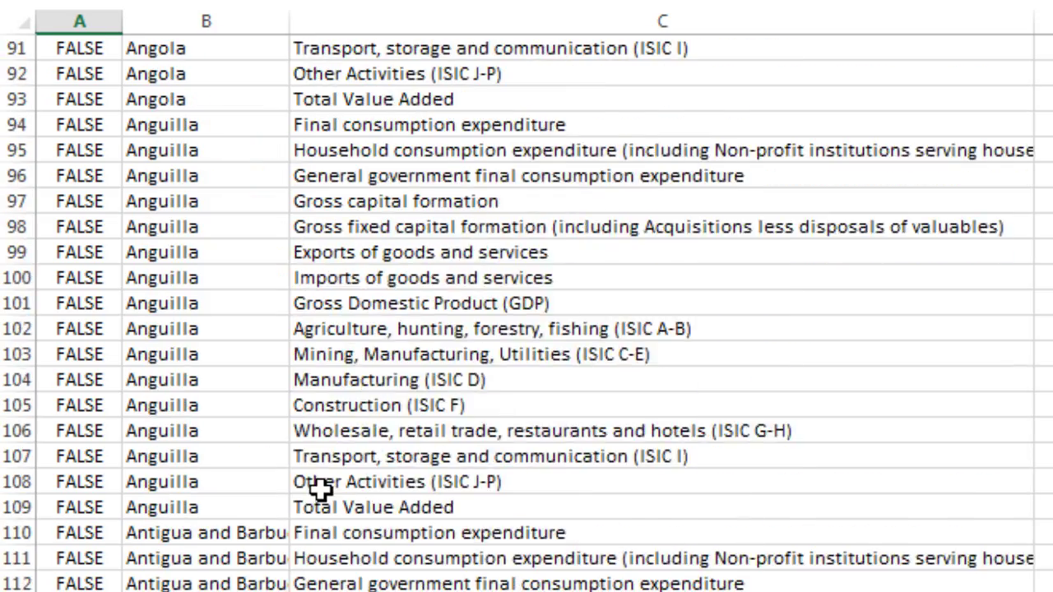
scroll(304, 487, up, 20)
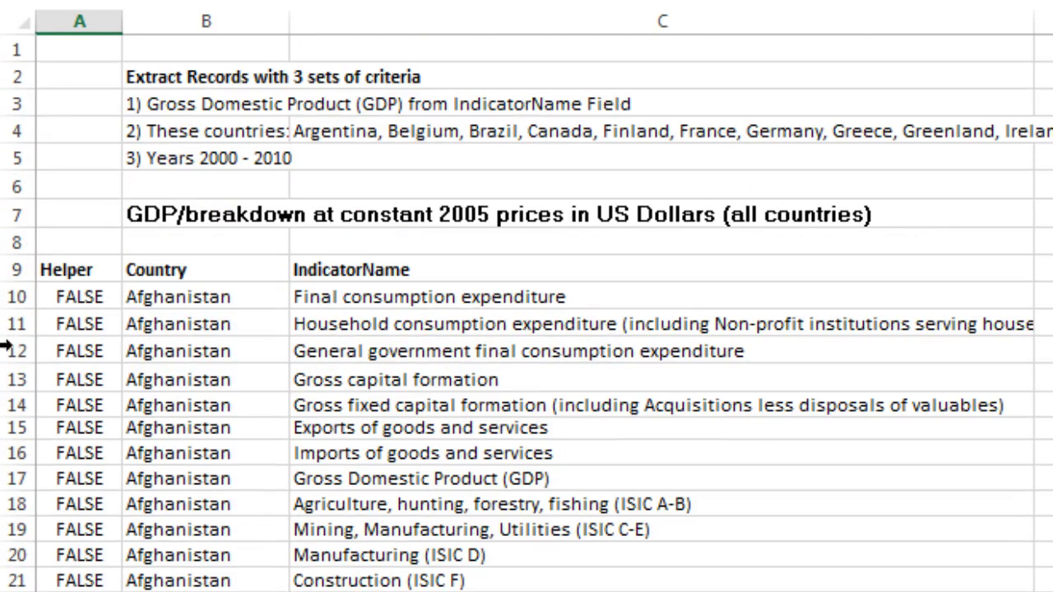
- Copy the complete AND formula text from A10, leaving the cell's formula as it is
double_click(80, 289)
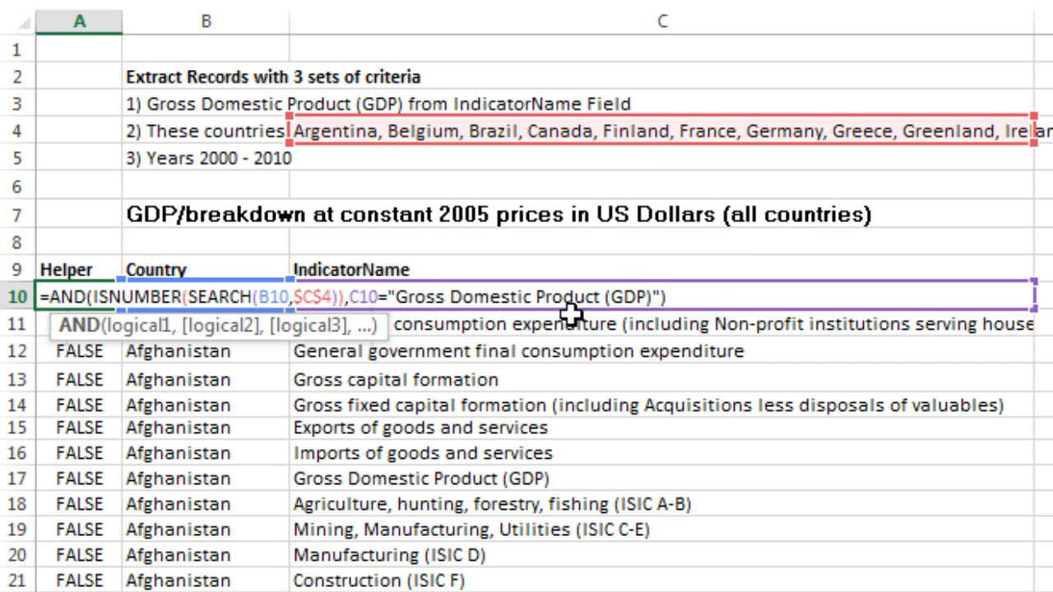
drag(668, 296, 40, 296)
key(ctrl+c)
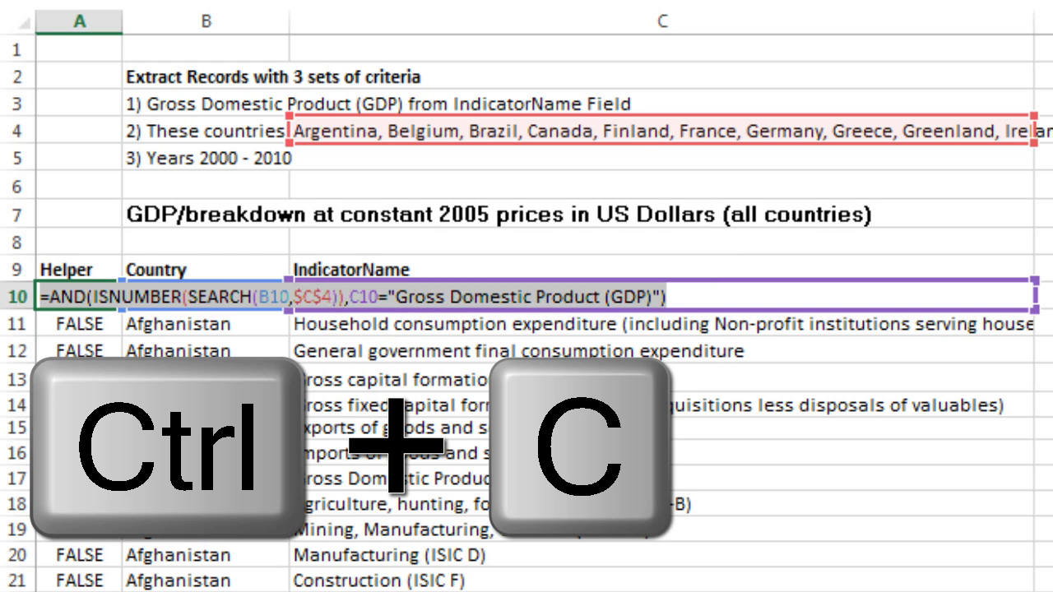
key(Escape)
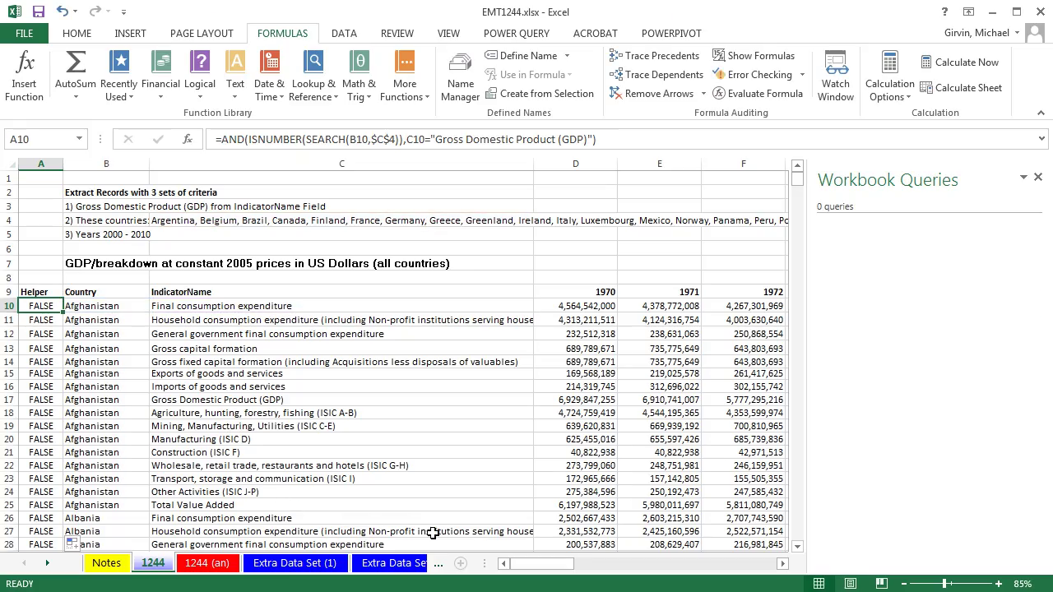
- Paste the copied AND formula into AX5 under the Filter Formula Criteria header and enter it
drag(539, 562, 764, 563)
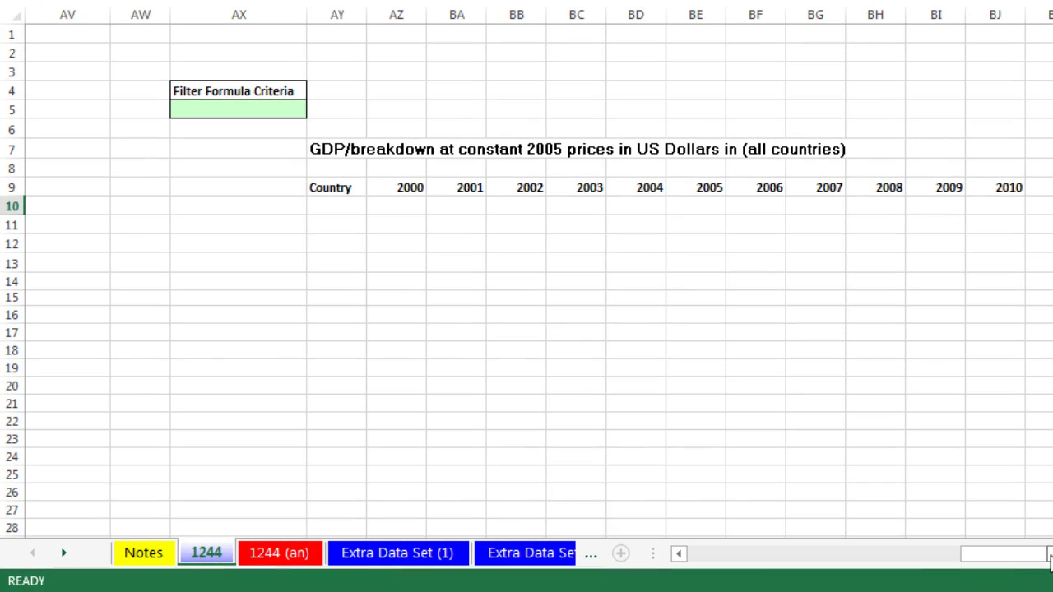
click(206, 106)
key(BackSpace)
key(ctrl+v)
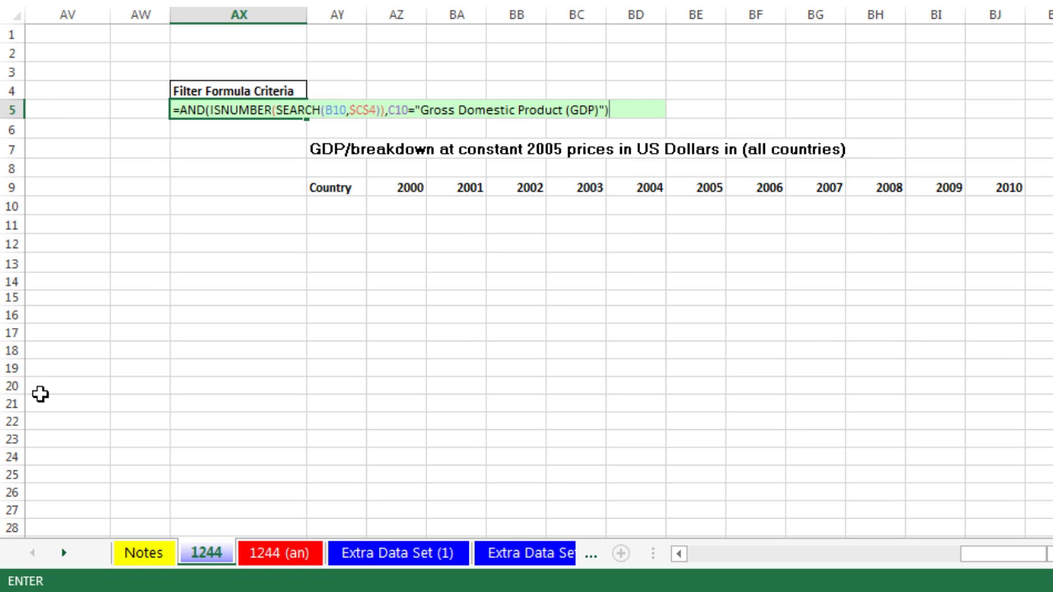
key(ctrl+Return)
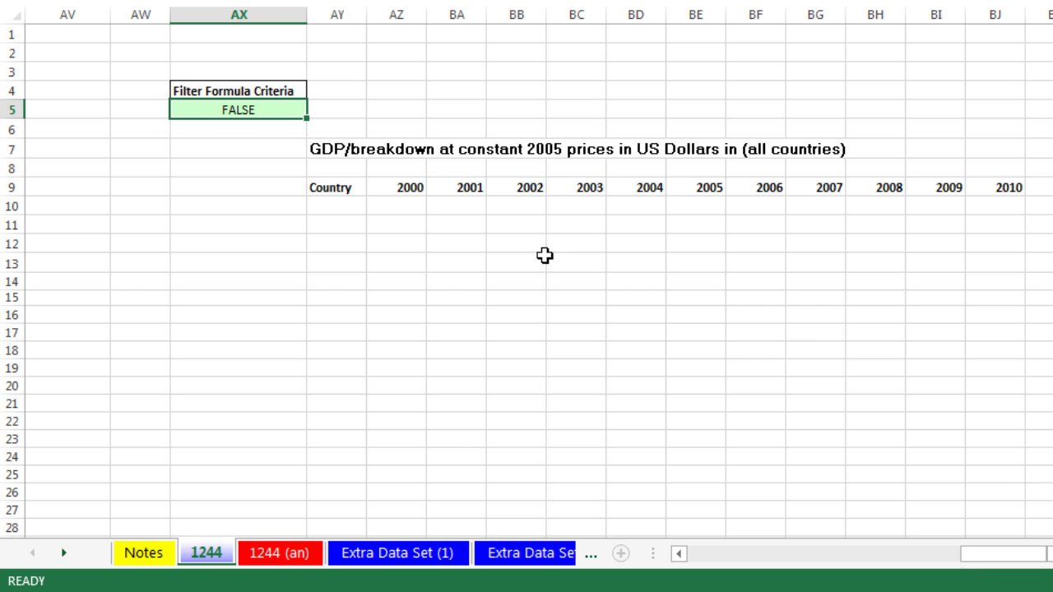
- Review the extract headings Country and 2000 to 2010, then both logical arguments of the criteria formula in AX5
drag(332, 190, 982, 189)
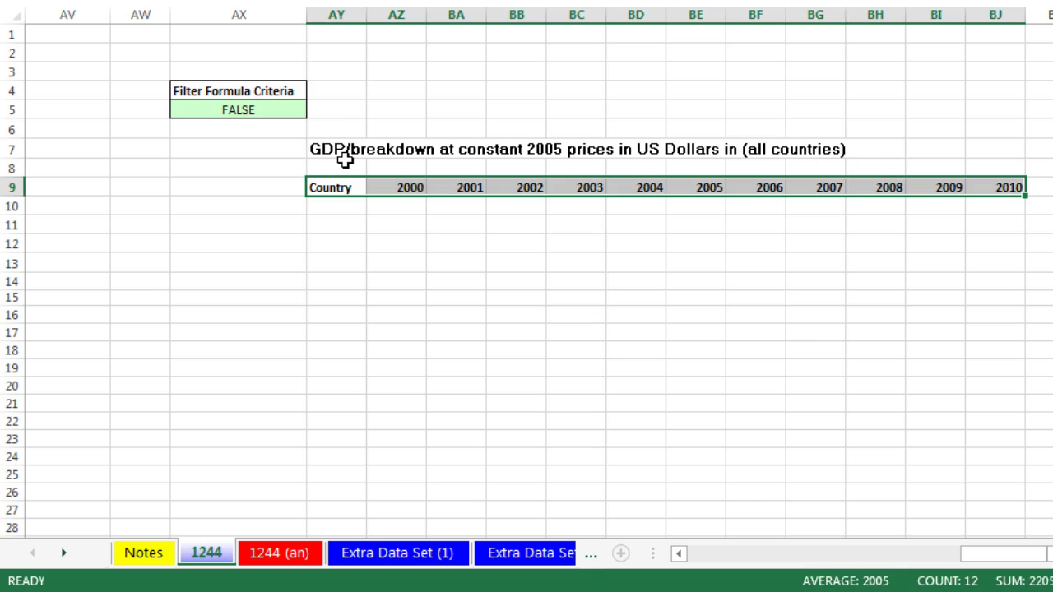
drag(1015, 552, 948, 561)
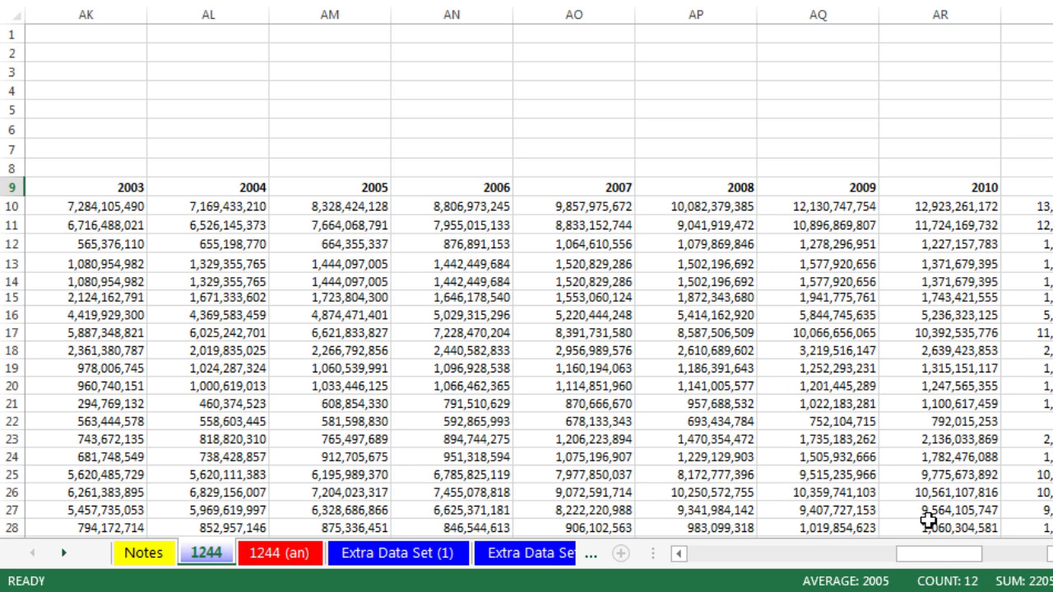
drag(934, 553, 1012, 558)
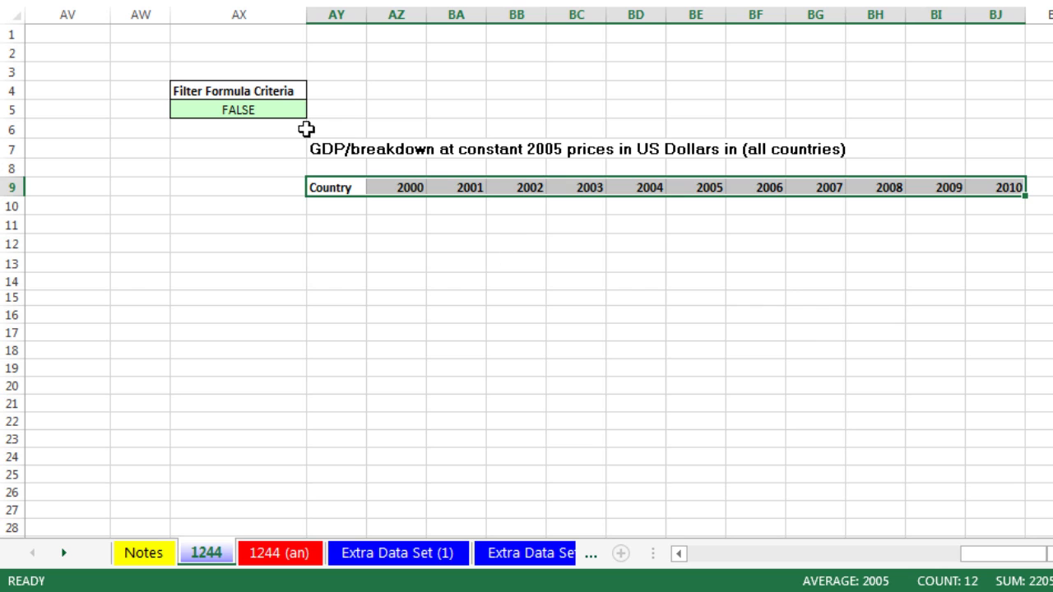
double_click(277, 110)
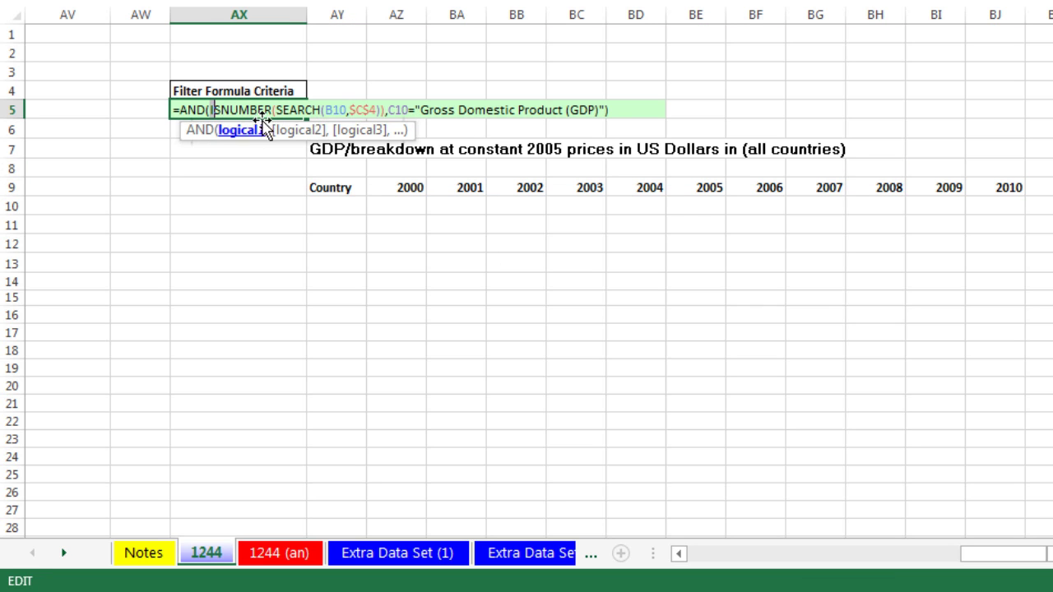
click(294, 131)
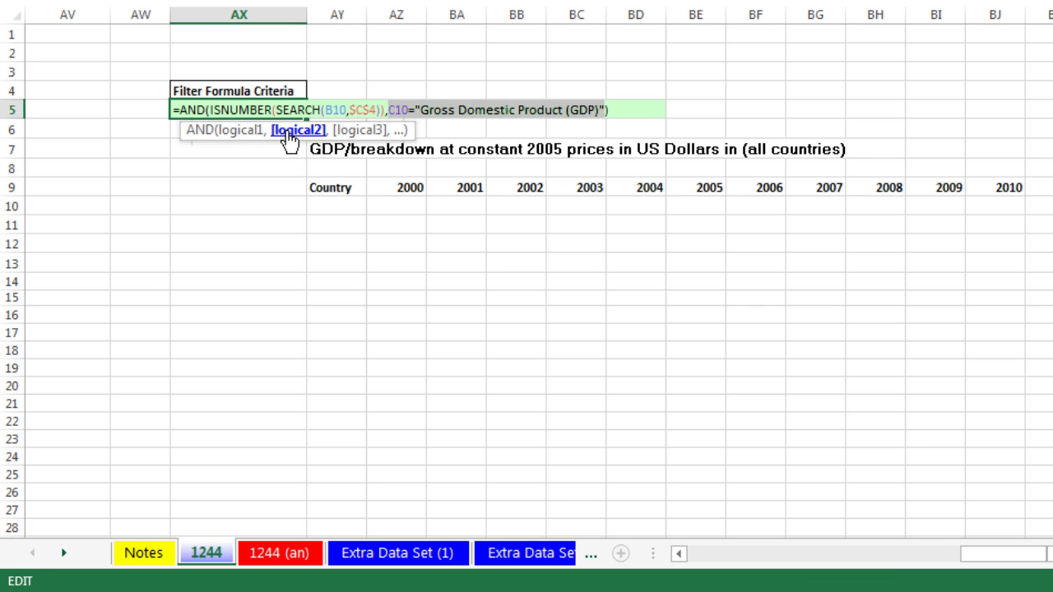
click(245, 131)
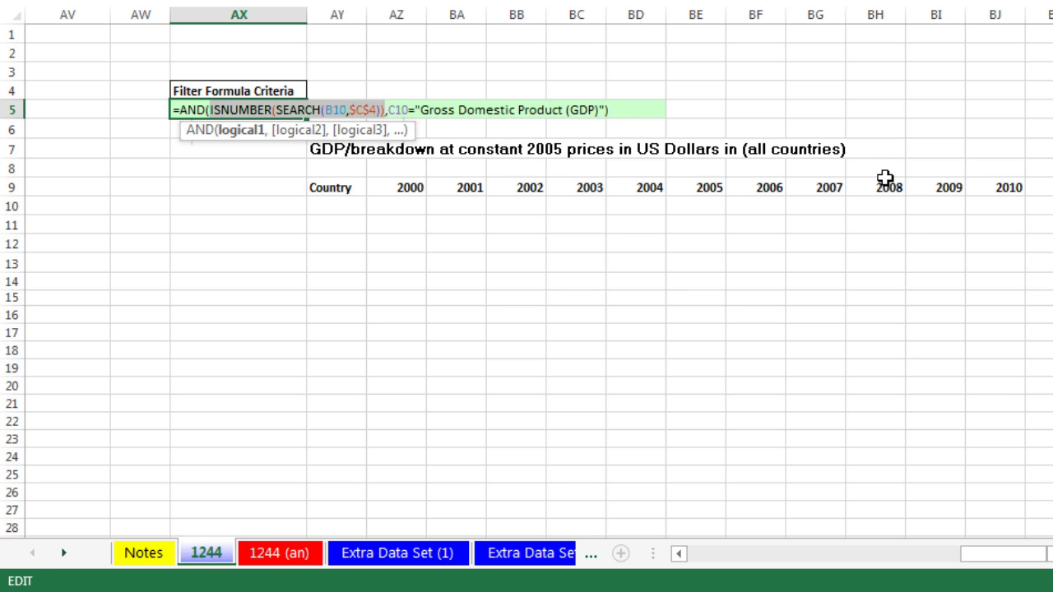
key(ctrl+Return)
- Clear the Helper column from its heading in A9 down to the last record
drag(986, 552, 973, 563)
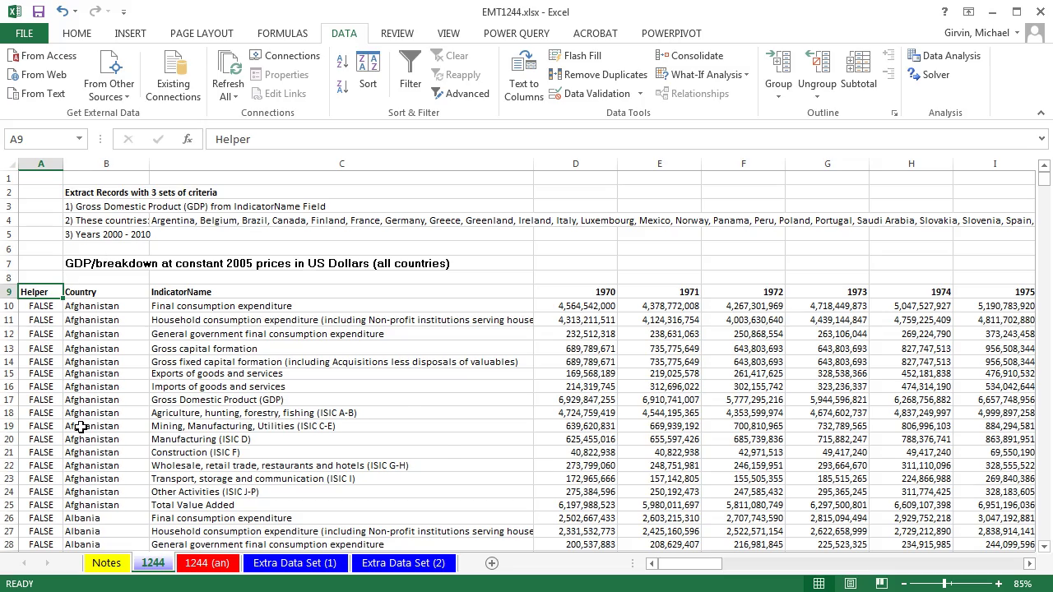
key(ctrl+shift+Down)
key(Delete)
click(189, 347)
- Start an Advanced Filter on the GDP data set B9:AU3694, keeping the Filter Formula Criteria and extract headings in view
drag(688, 564, 946, 568)
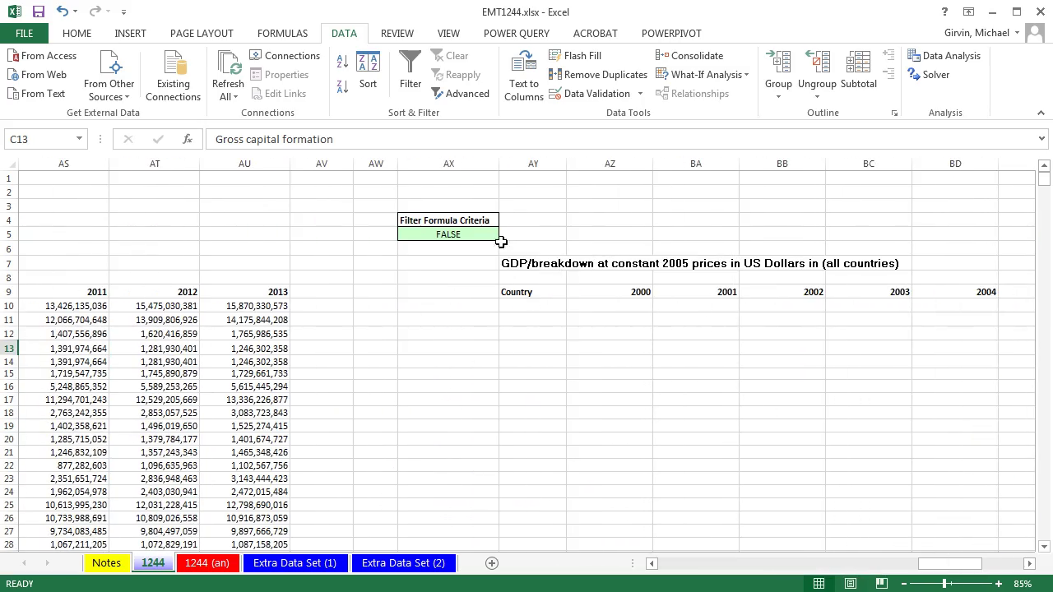
click(239, 334)
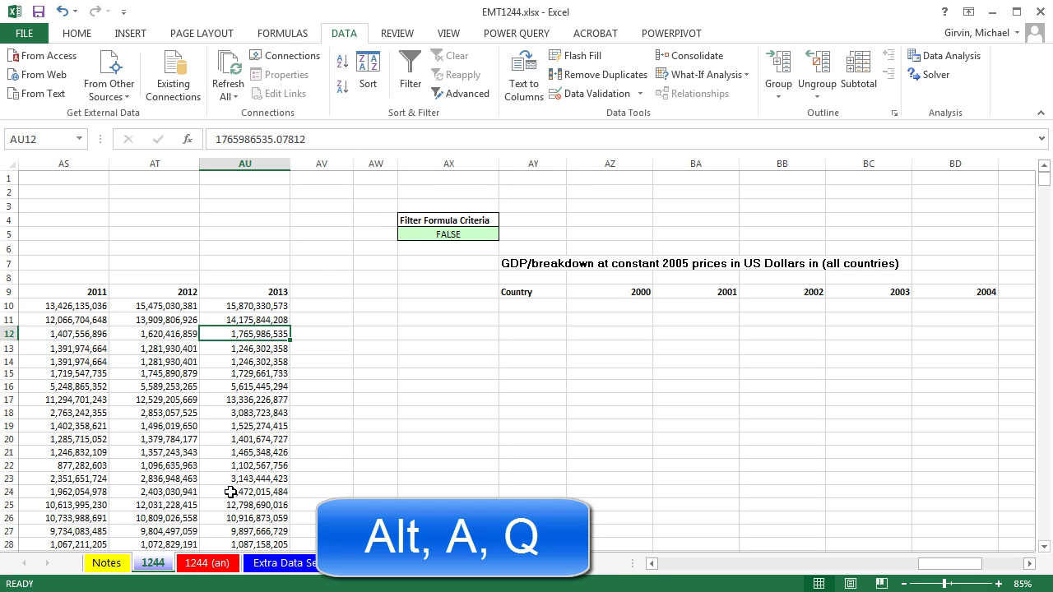
key(alt)
key(a)
key(q)
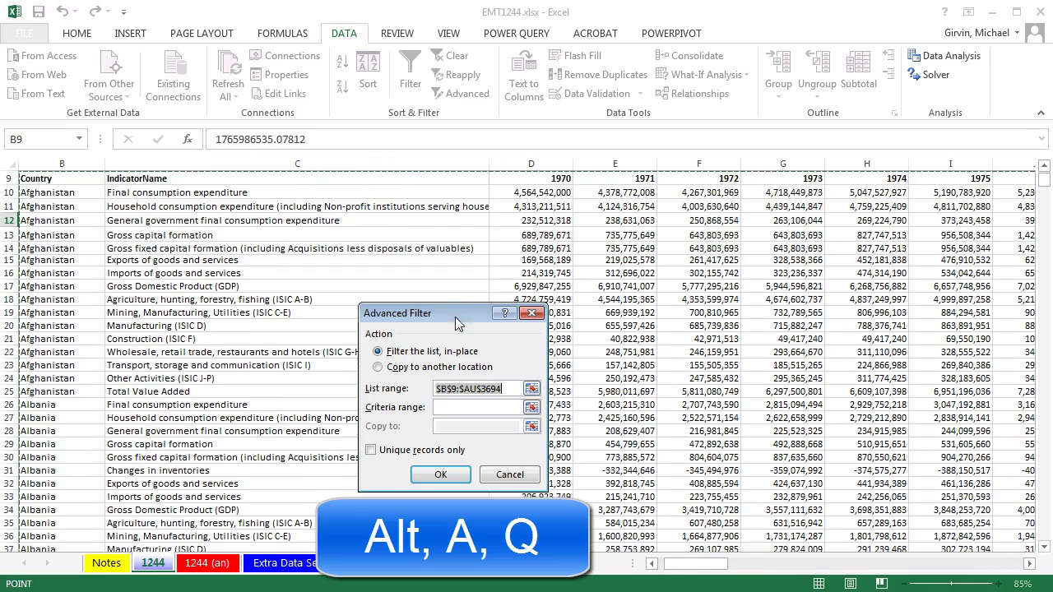
drag(455, 313, 815, 323)
drag(699, 563, 983, 580)
drag(765, 326, 320, 267)
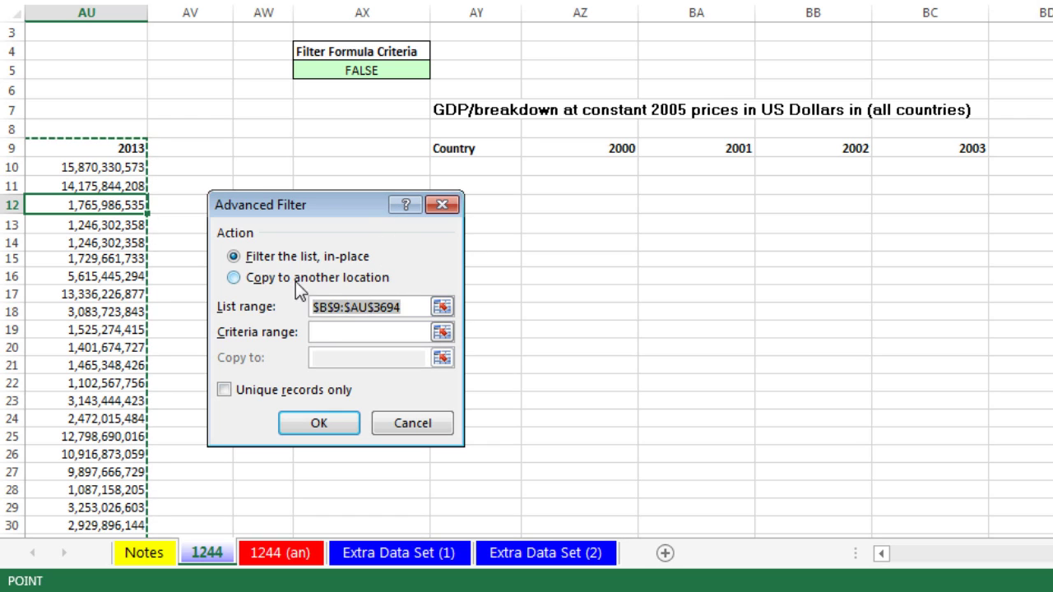
- Set the filter to copy to another location and use AX4:AX5 as the criteria range
click(233, 278)
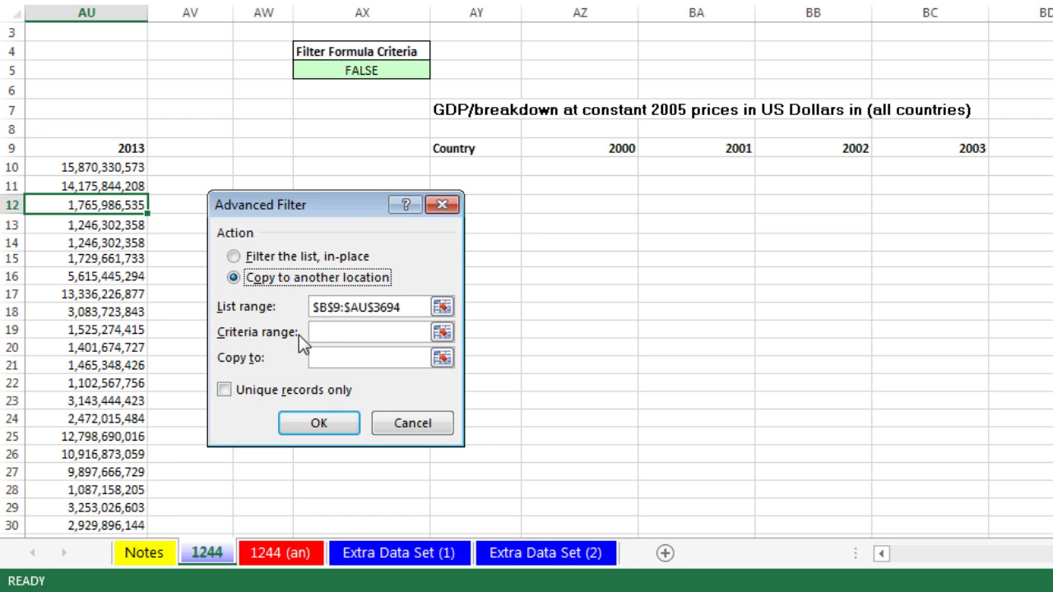
click(332, 332)
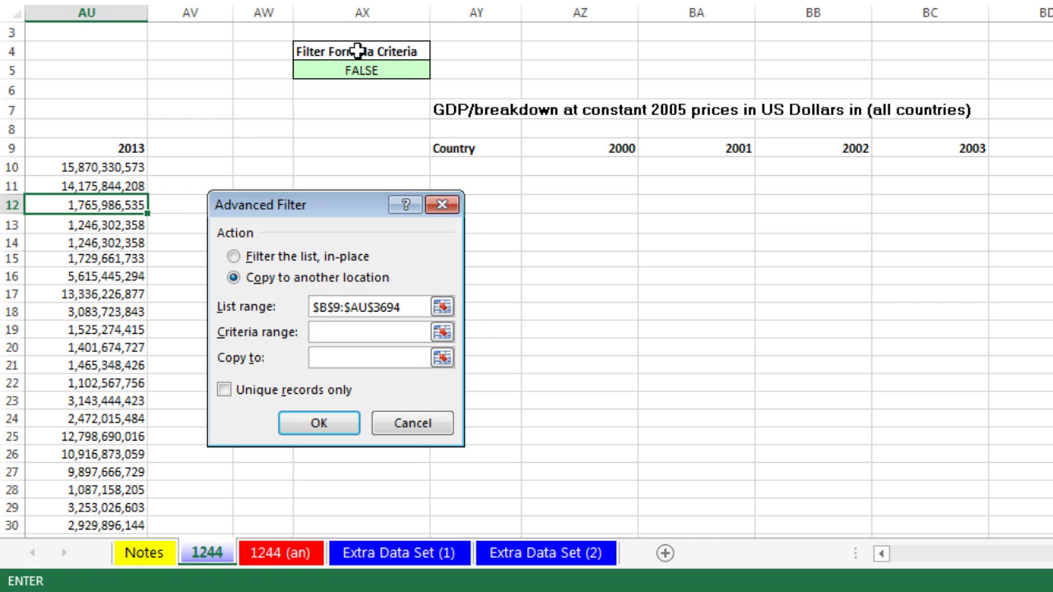
drag(356, 51, 355, 67)
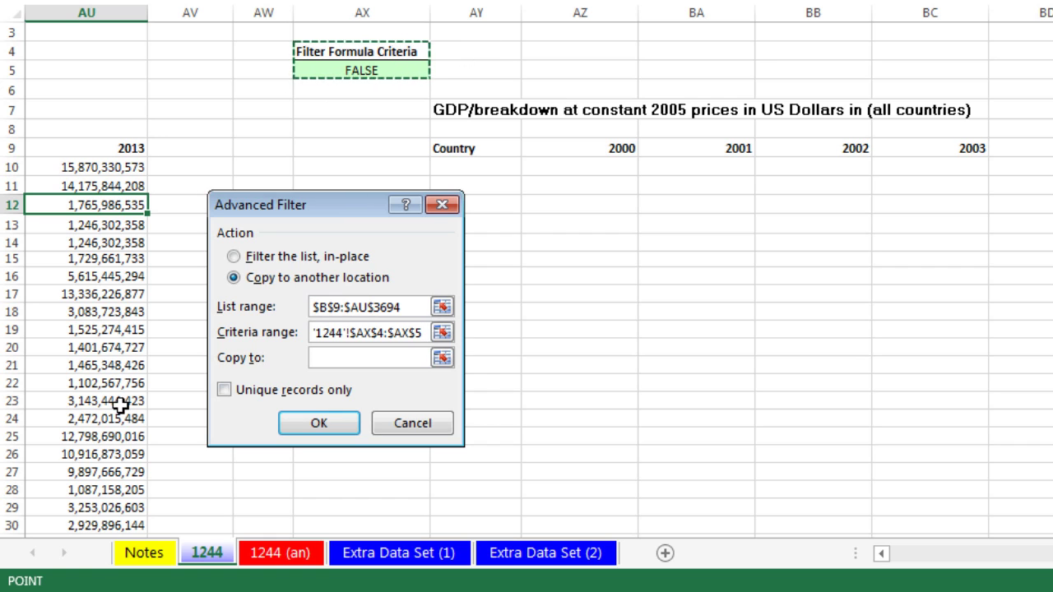
- Set the copy destination to the extract headings AY9:BJ9 and run the Advanced Filter
click(343, 359)
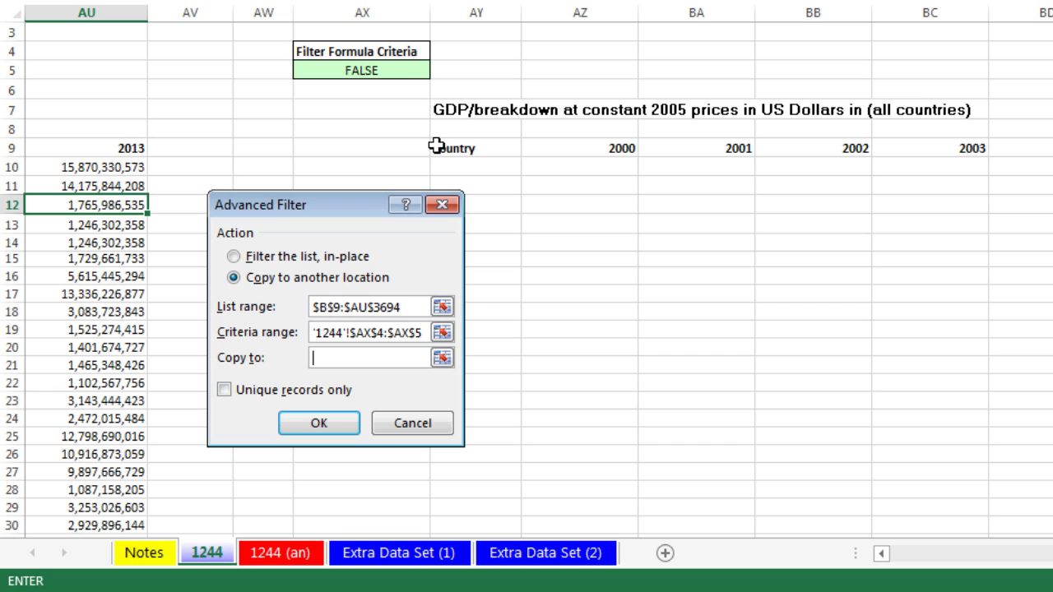
drag(436, 146, 1046, 148)
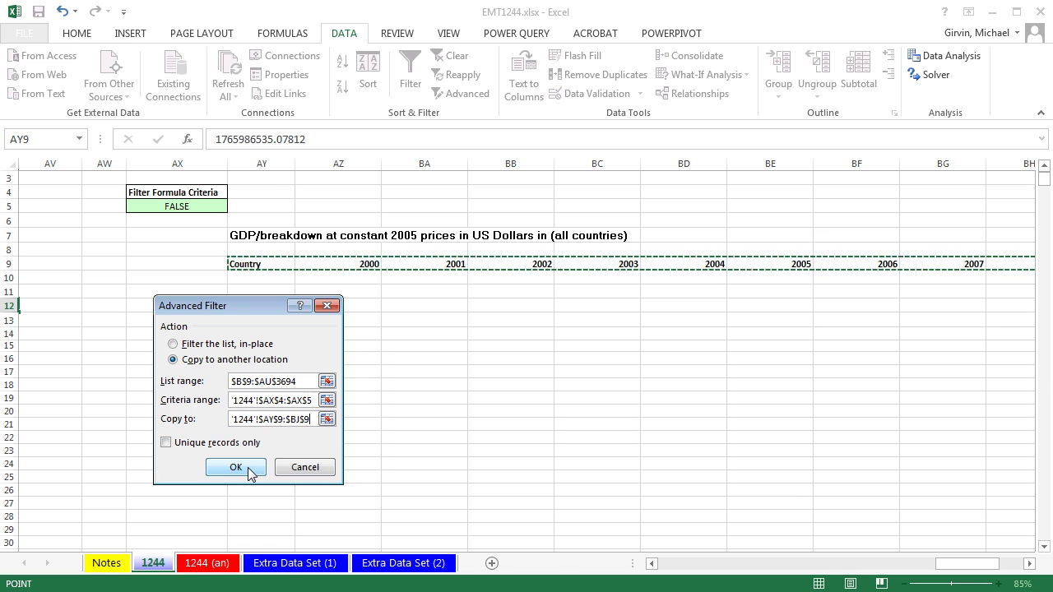
click(333, 425)
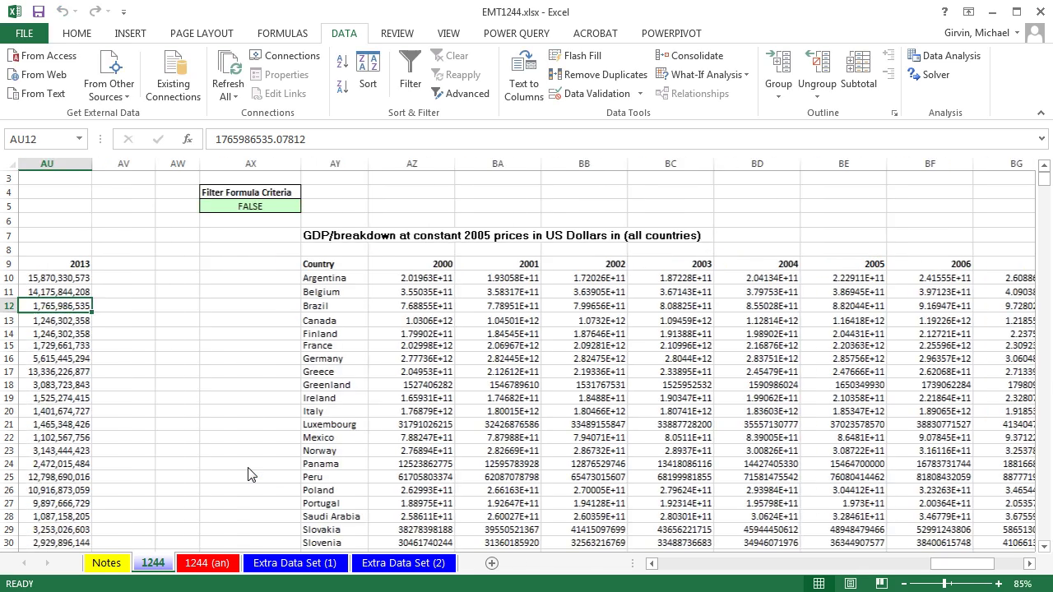
- Format all extracted GDP values from AZ10 to BJ38 as Number with a 1000 separator and 0 decimal places
click(425, 280)
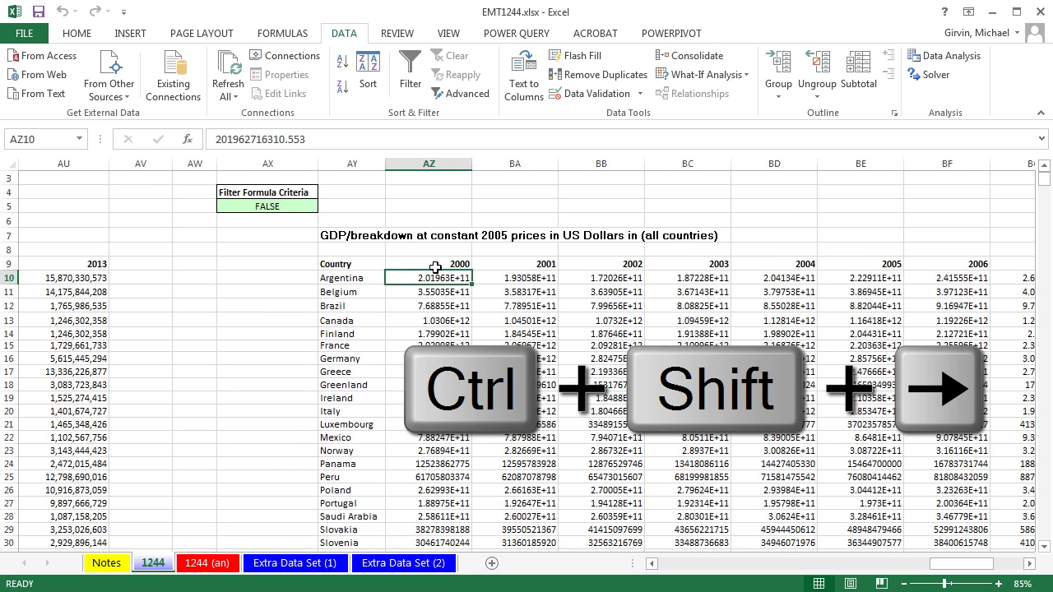
key(ctrl+shift+Right)
key(ctrl+shift+Down)
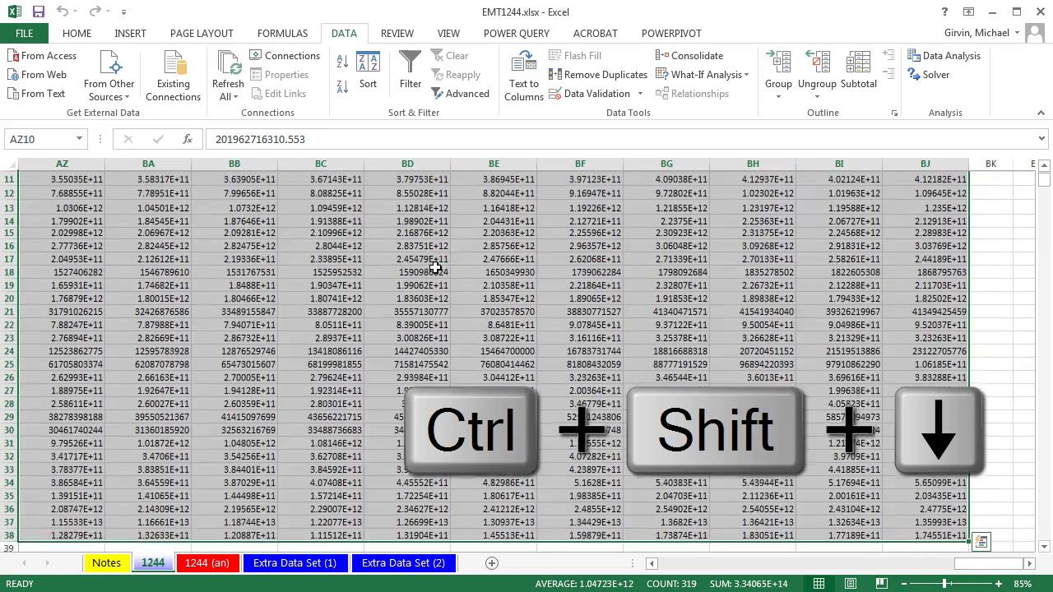
key(ctrl+1)
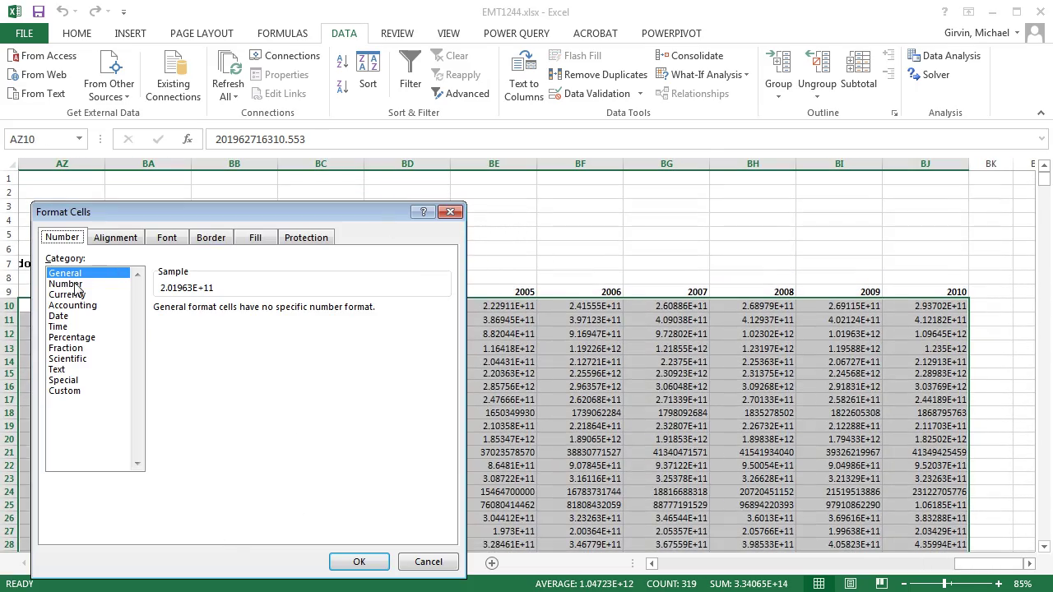
click(82, 284)
click(158, 331)
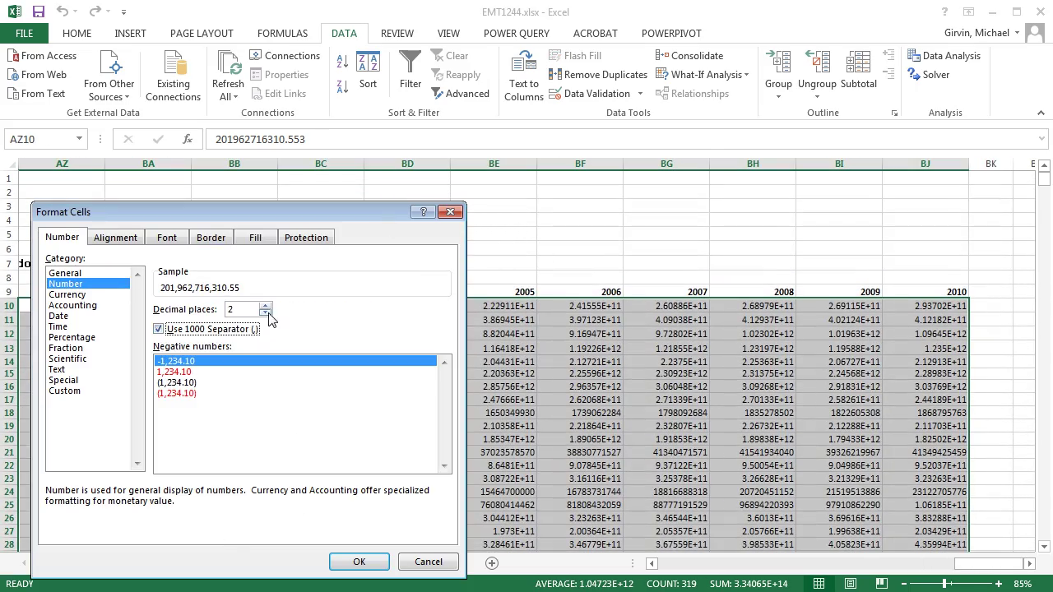
click(264, 313)
click(265, 313)
click(357, 563)
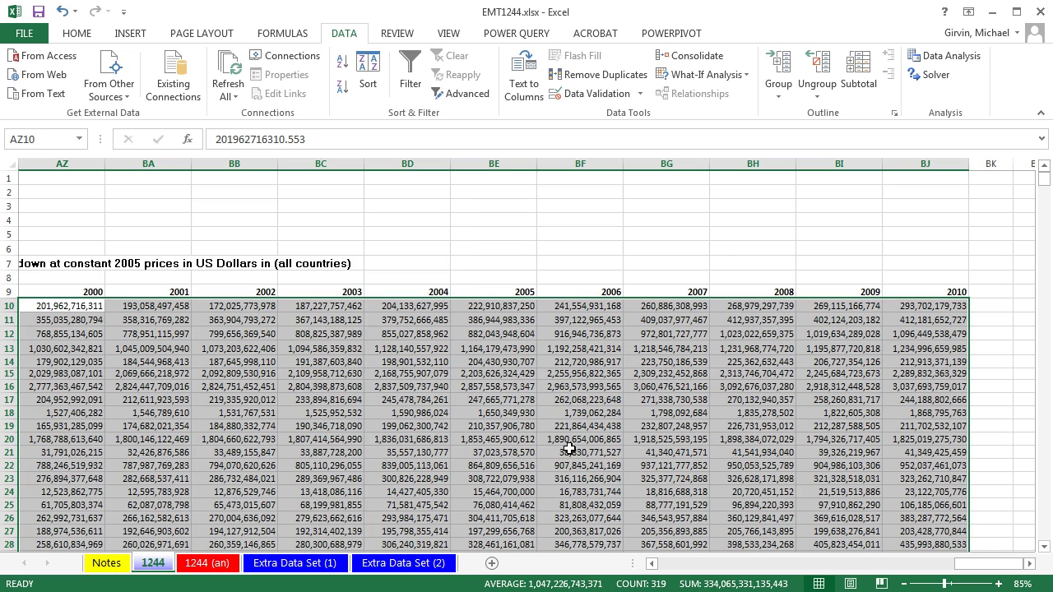
- Open the AND criteria formula in AX5 to examine it beside the extracted records
drag(980, 571, 955, 571)
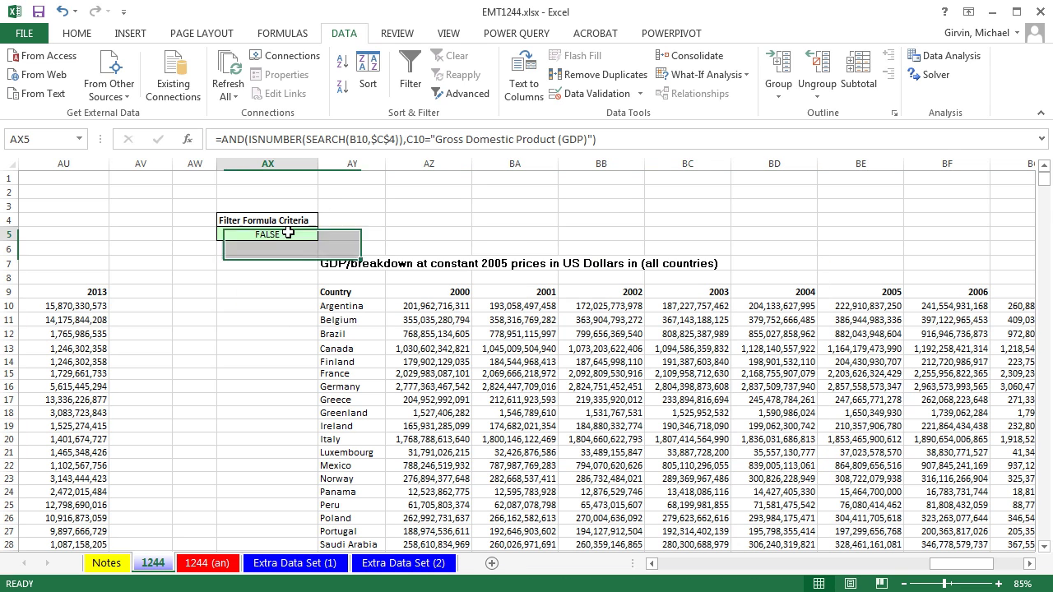
double_click(281, 234)
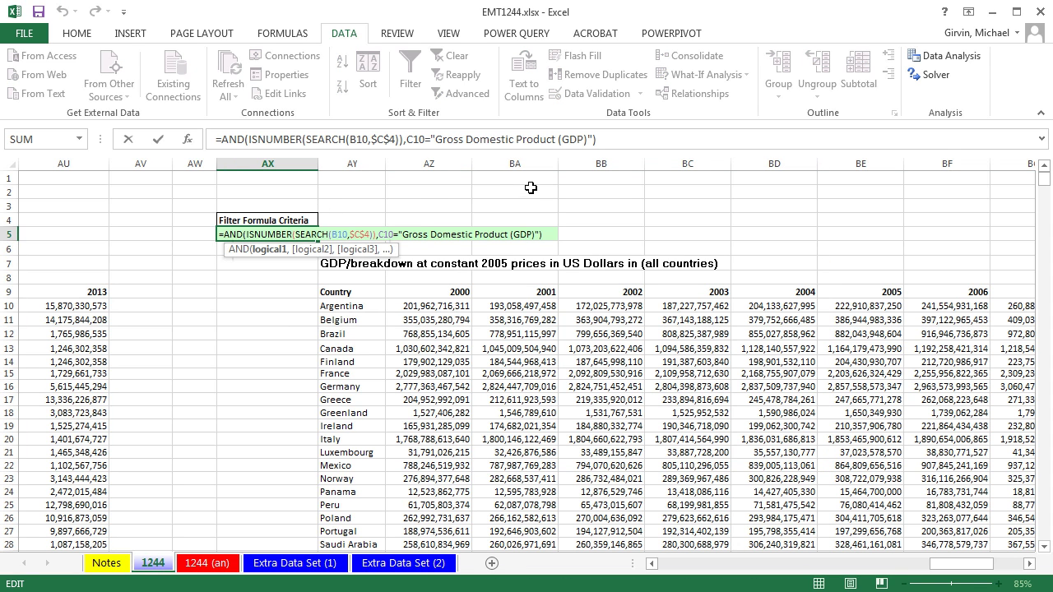